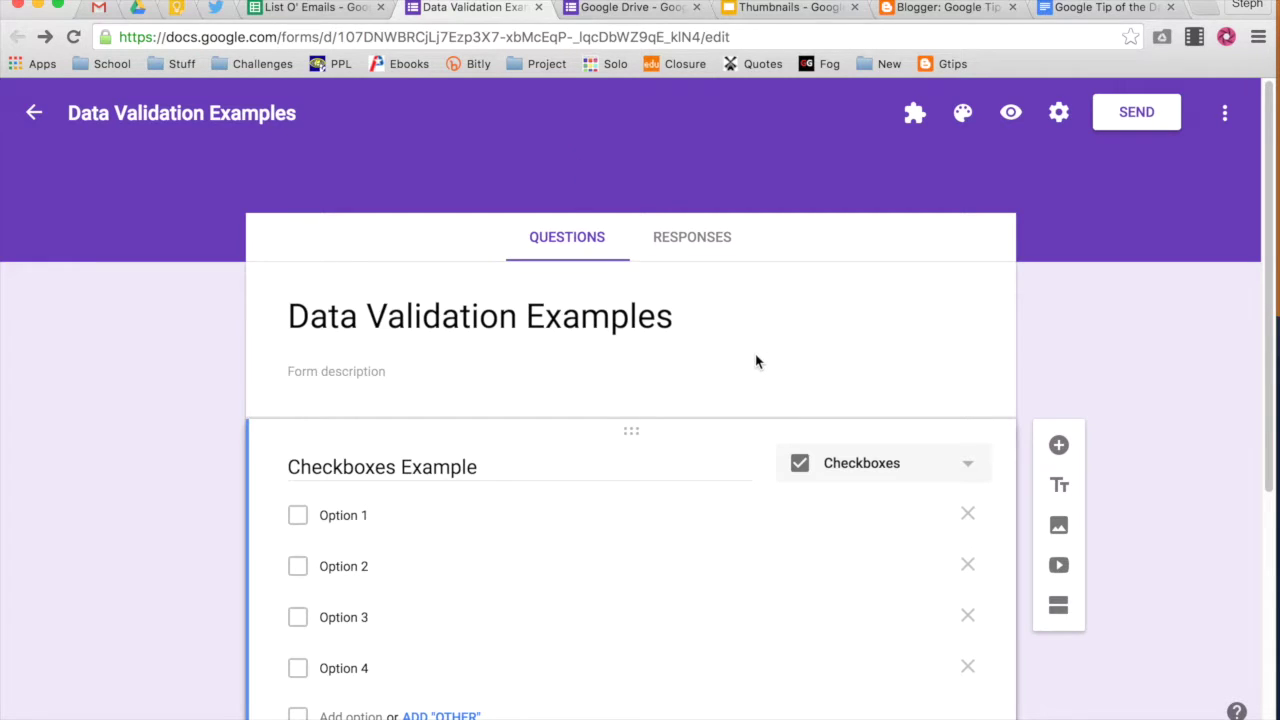
- Turn on data validation for the Checkboxes Example question
{"action": "scroll", "coordinate": [756, 362], "scroll_direction": "down", "scroll_amount": 1}
{"action": "scroll", "coordinate": [756, 362], "scroll_direction": "down", "scroll_amount": 3}
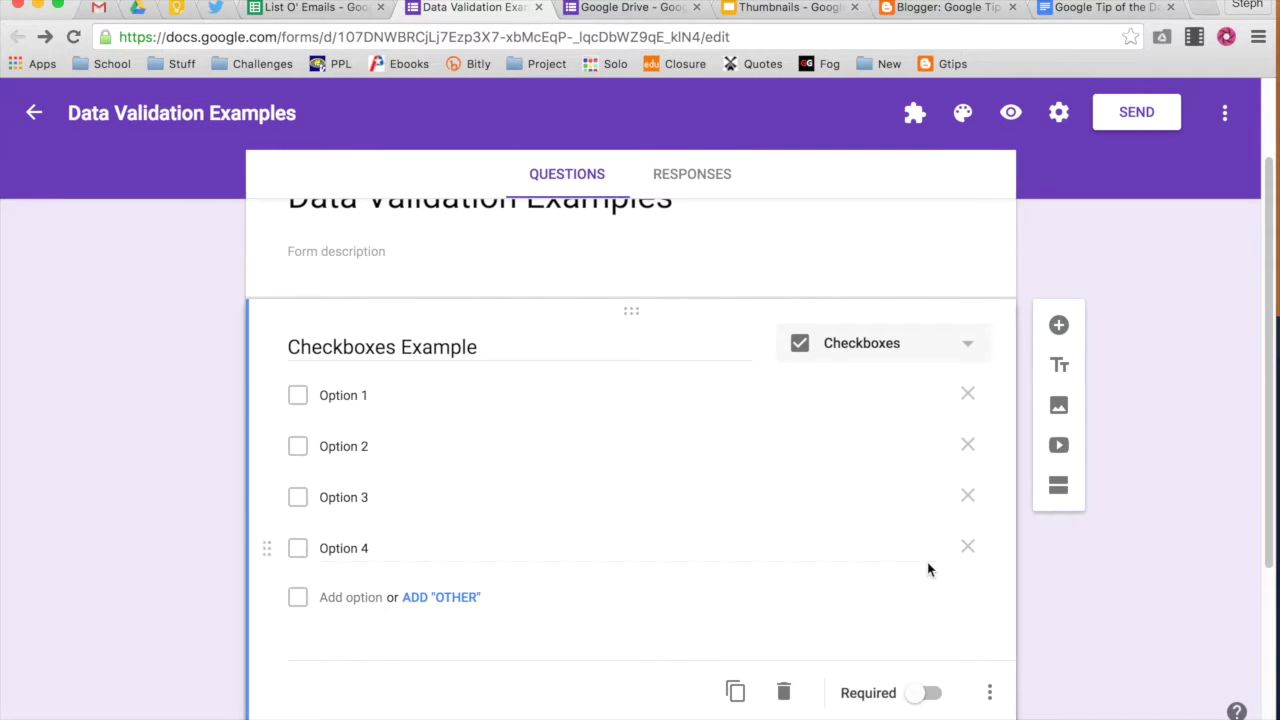
{"action": "scroll", "coordinate": [930, 570], "scroll_direction": "down", "scroll_amount": 1}
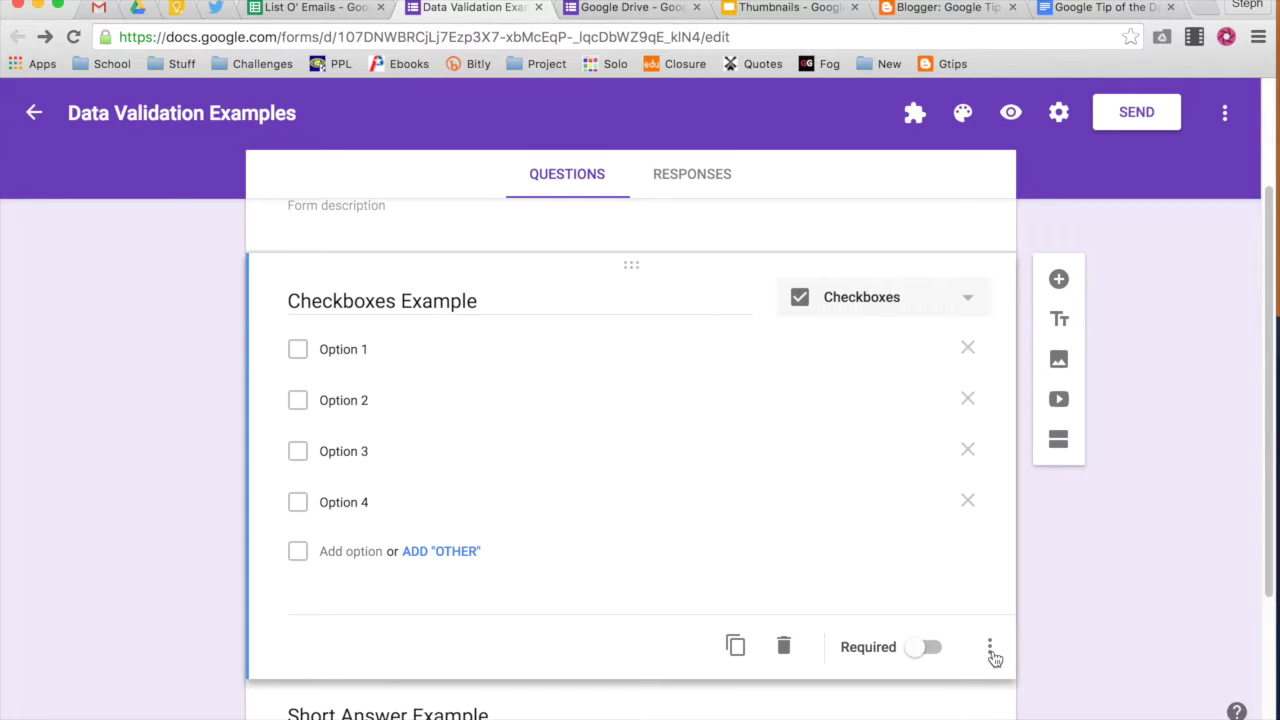
{"action": "scroll", "coordinate": [995, 657], "scroll_direction": "down", "scroll_amount": 1}
{"action": "left_click", "coordinate": [990, 612]}
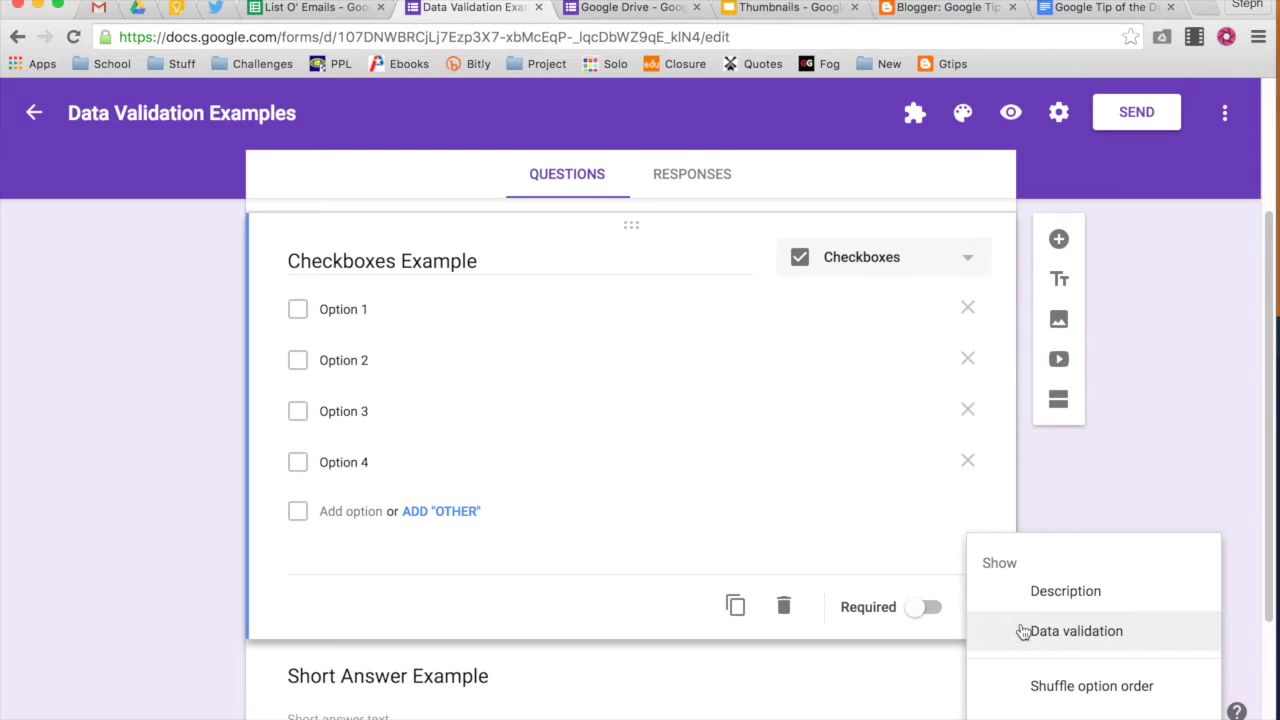
{"action": "left_click", "coordinate": [1022, 631]}
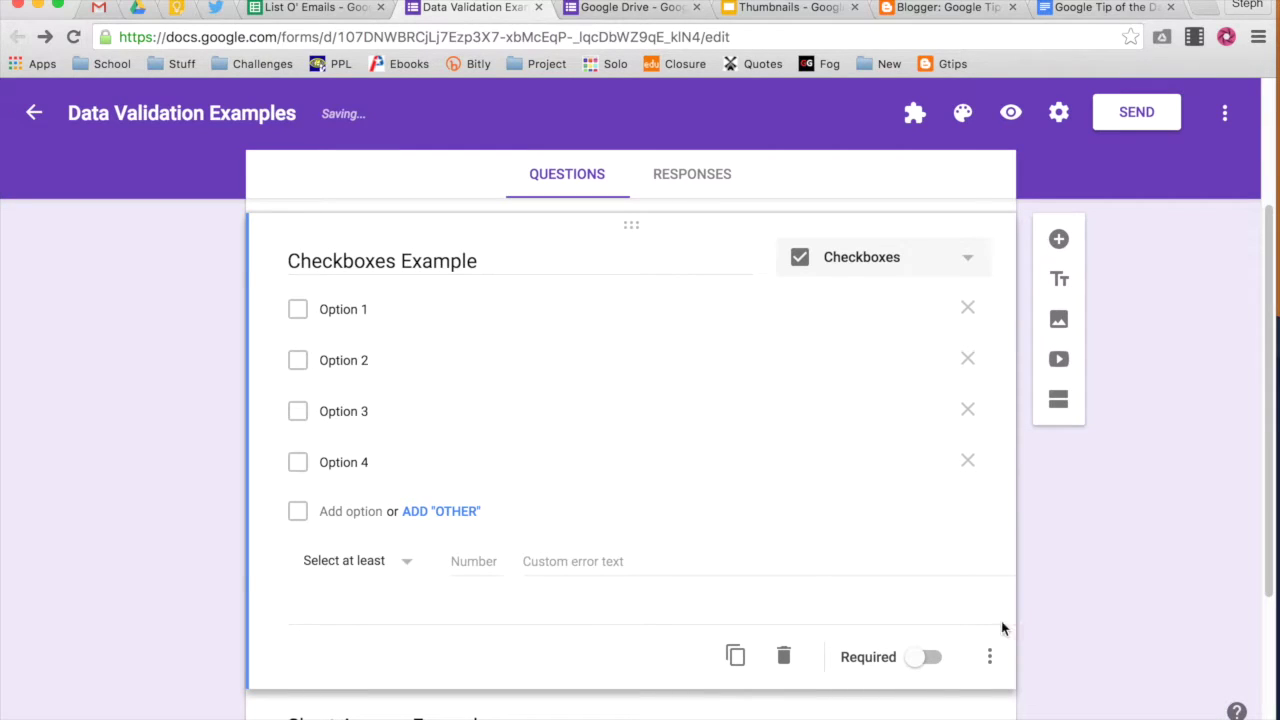
- Require the Checkboxes Example answer to select exactly 2 options, with the custom error text "Please select two options."
{"action": "left_click", "coordinate": [396, 569]}
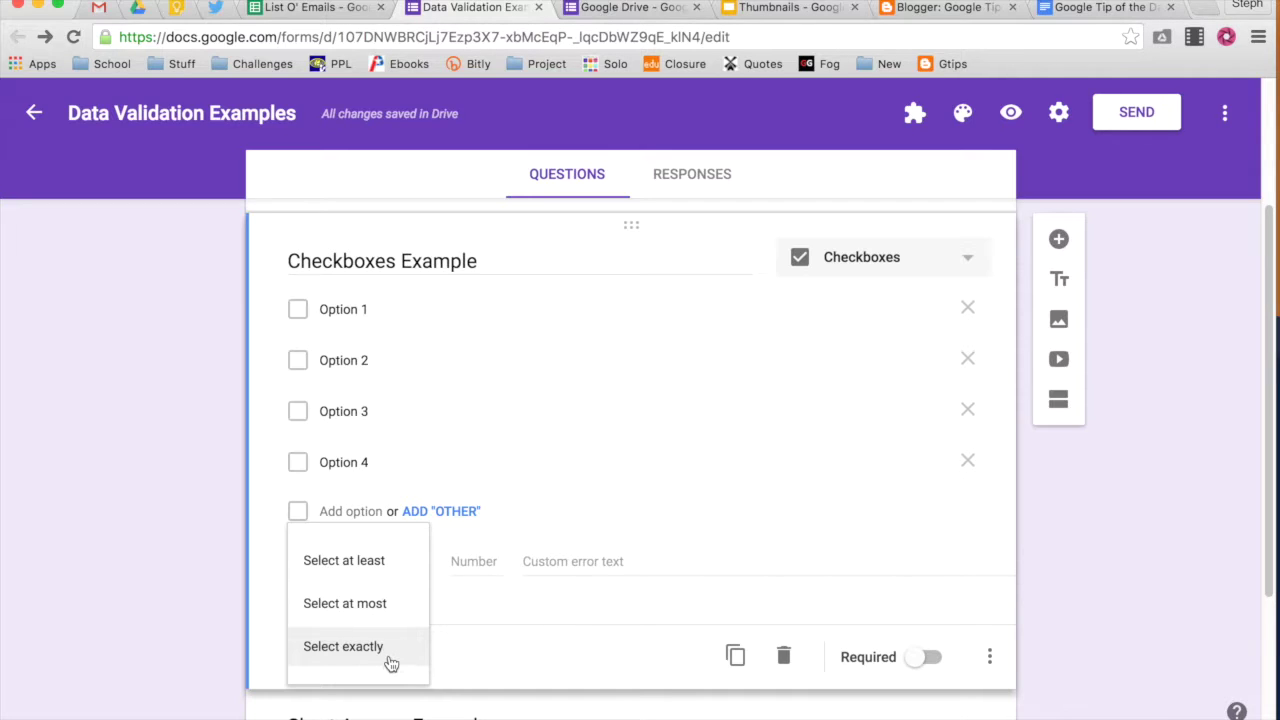
{"action": "left_click", "coordinate": [390, 658]}
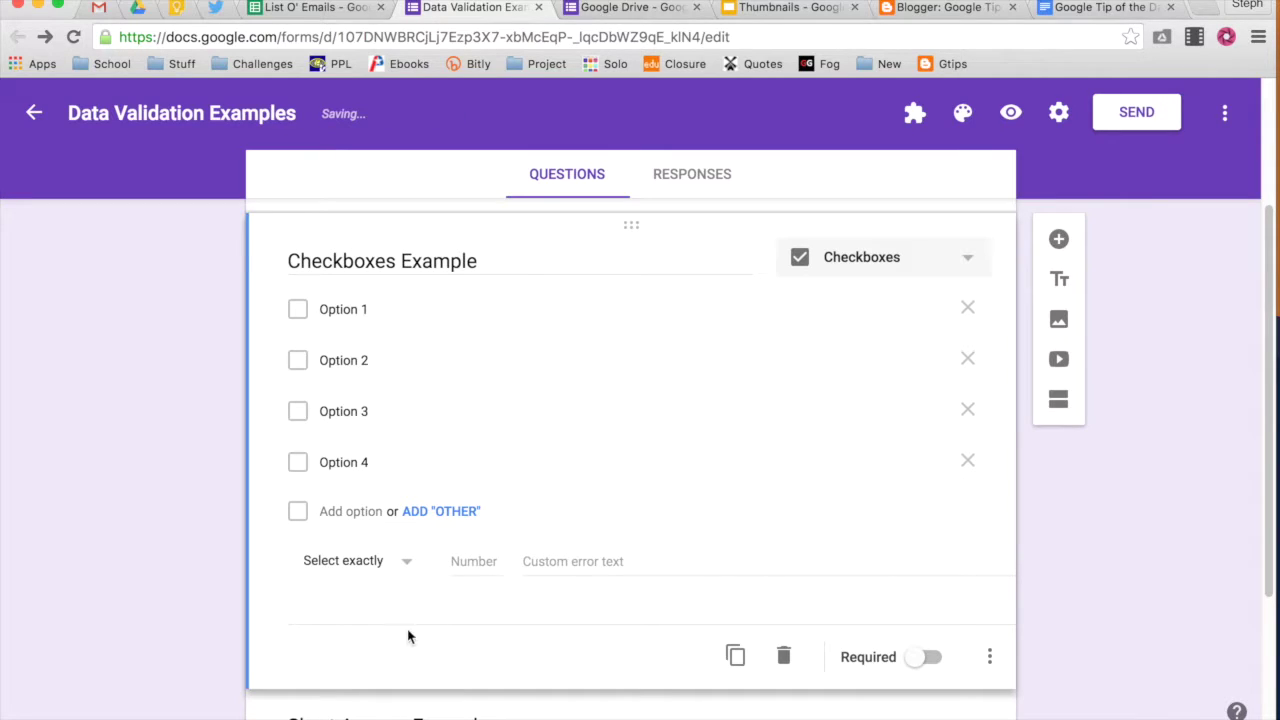
{"action": "left_click", "coordinate": [465, 564]}
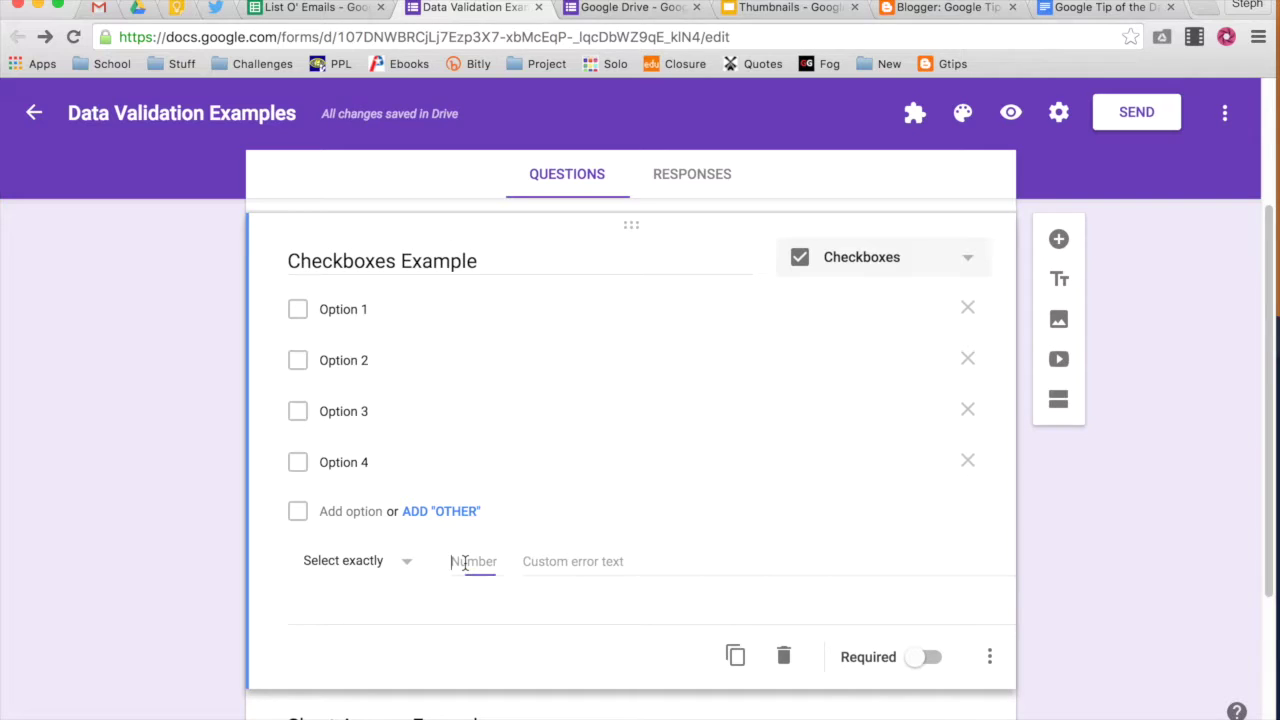
{"action": "type", "text": "2"}
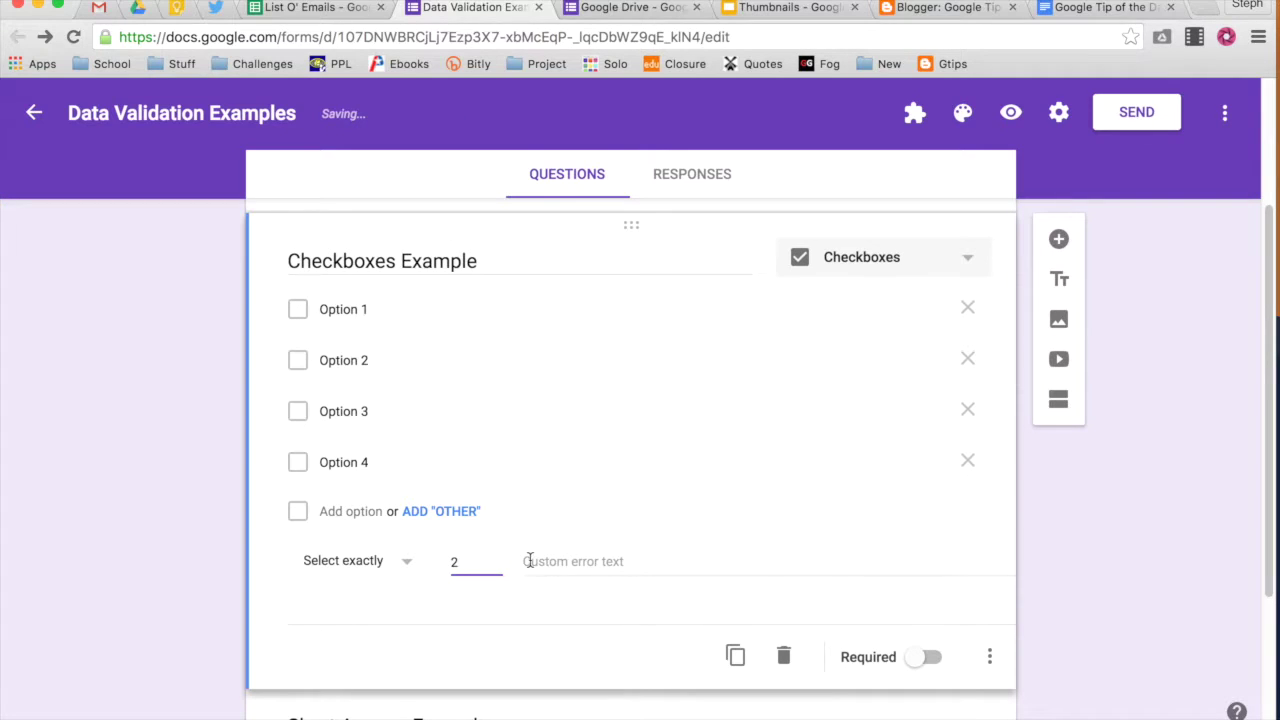
{"action": "left_click", "coordinate": [529, 561]}
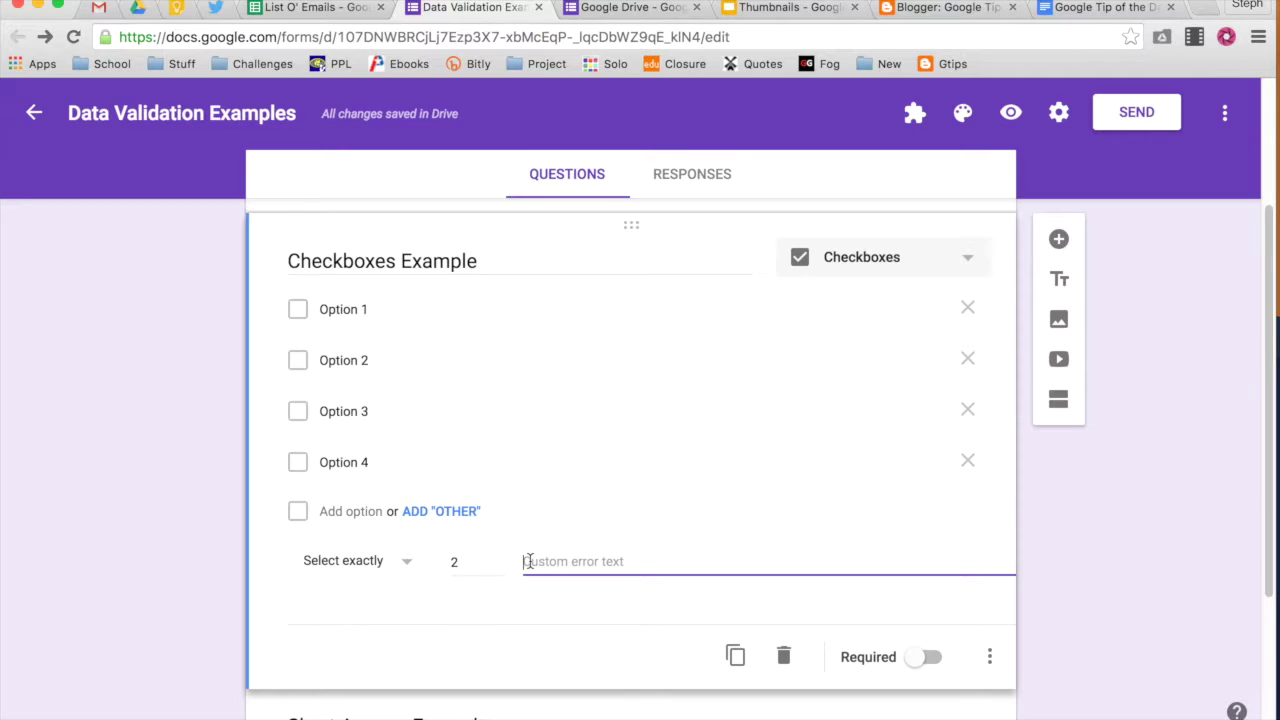
{"action": "type", "text": "Please selec"}
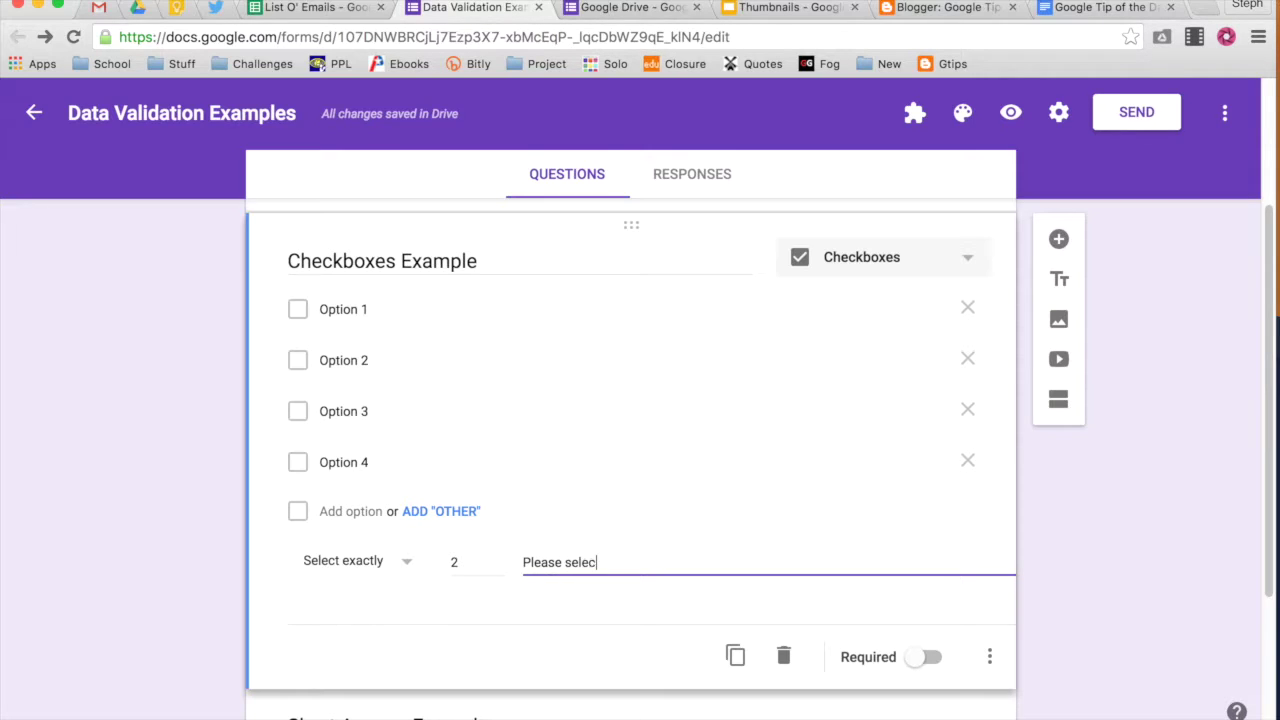
{"action": "type", "text": "t two options"}
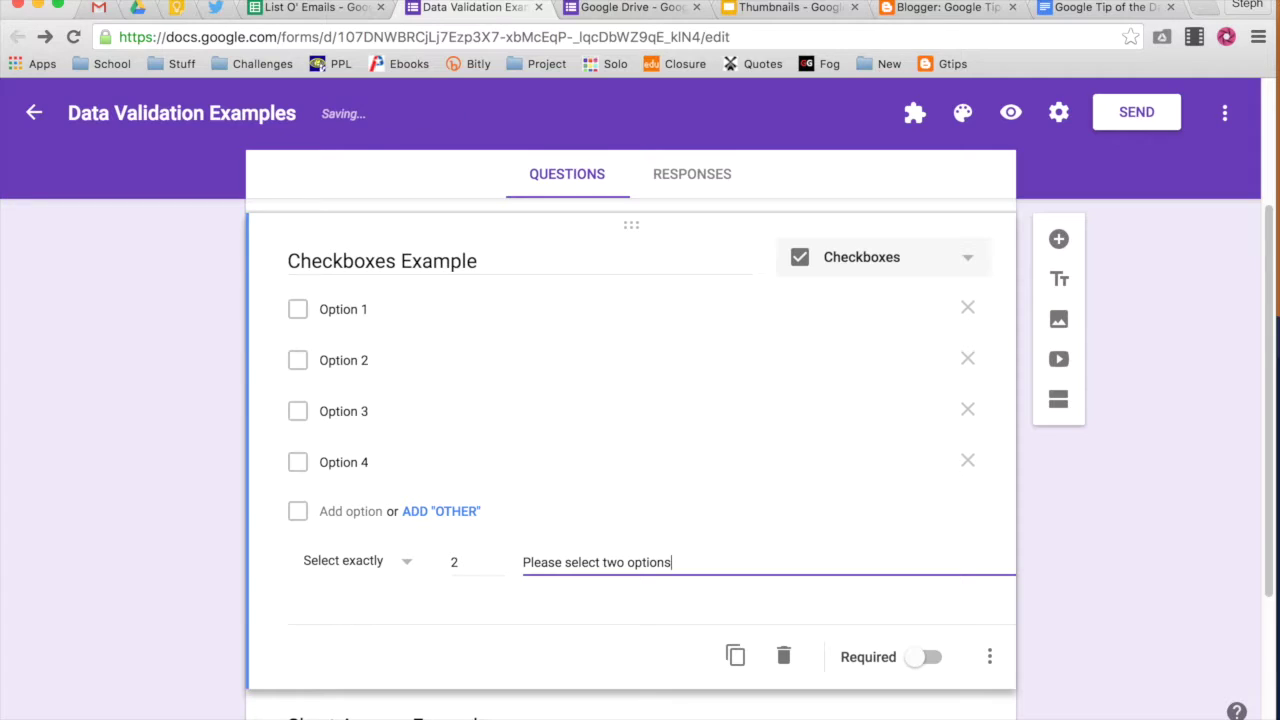
{"action": "type", "text": "."}
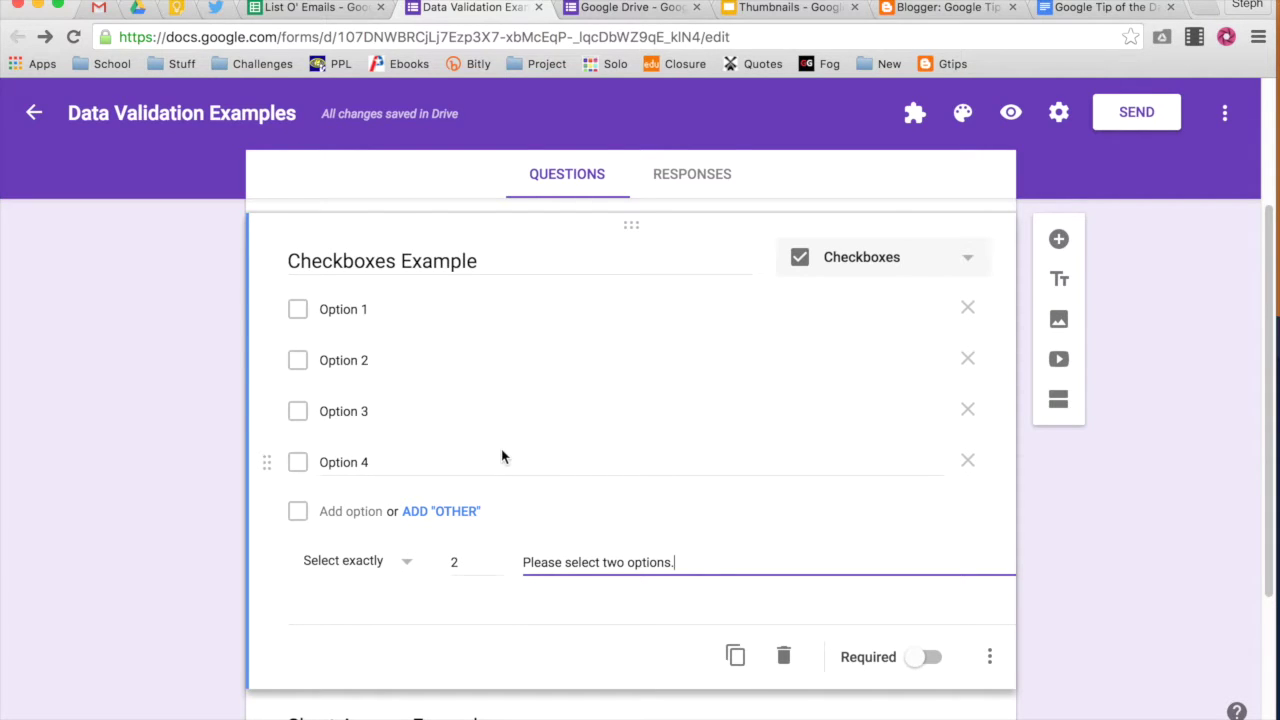
- Turn on data validation for the Short Answer Example question
{"action": "scroll", "coordinate": [502, 456], "scroll_direction": "down", "scroll_amount": 4}
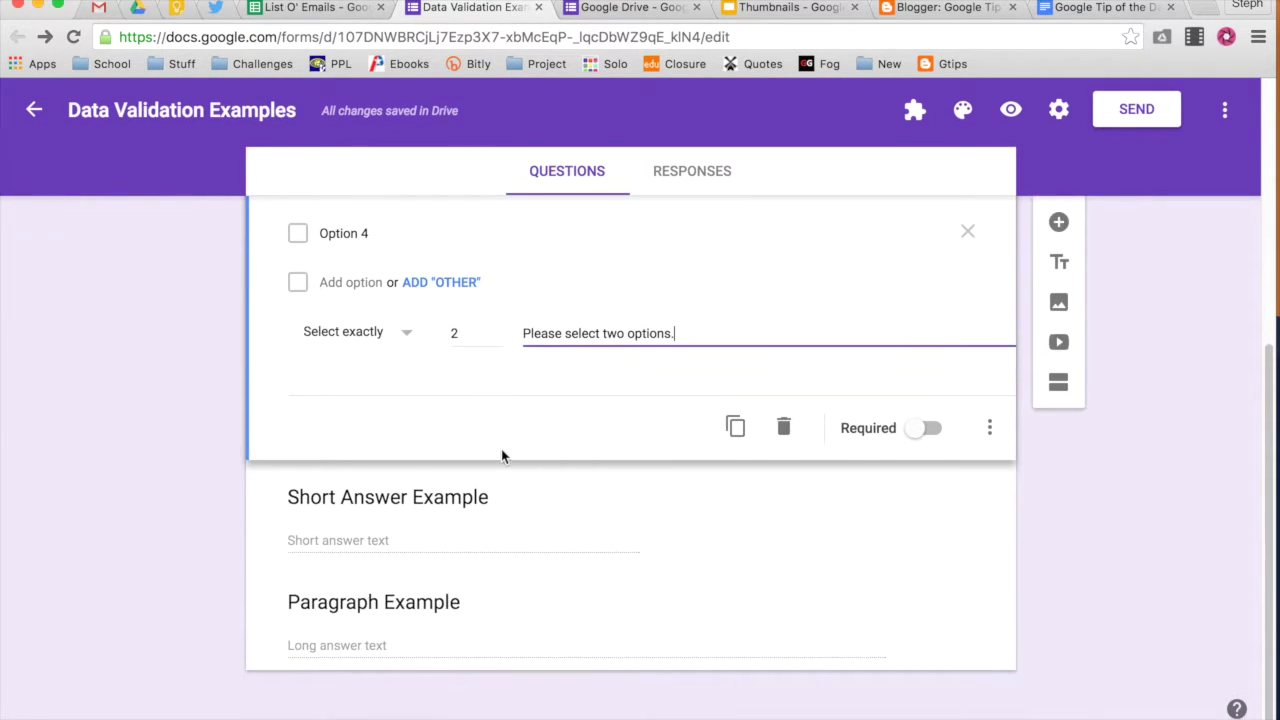
{"action": "left_click", "coordinate": [586, 523]}
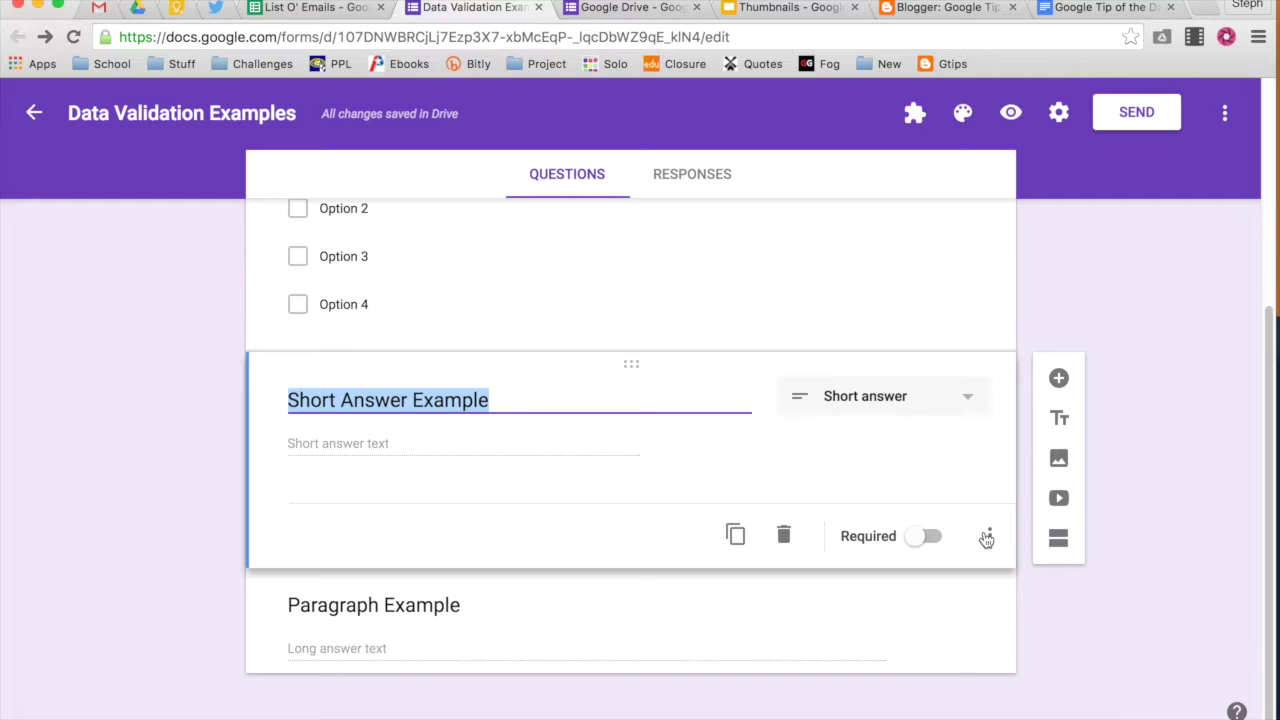
{"action": "left_click", "coordinate": [987, 537]}
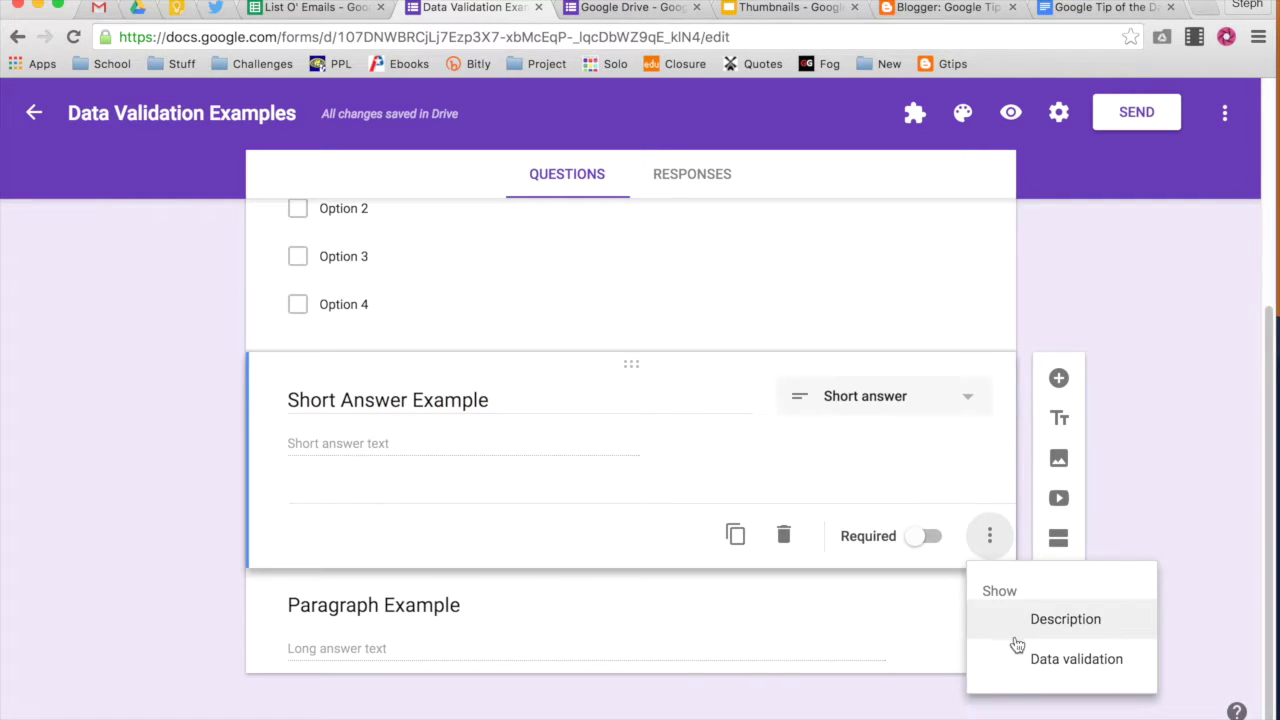
{"action": "left_click", "coordinate": [1018, 675]}
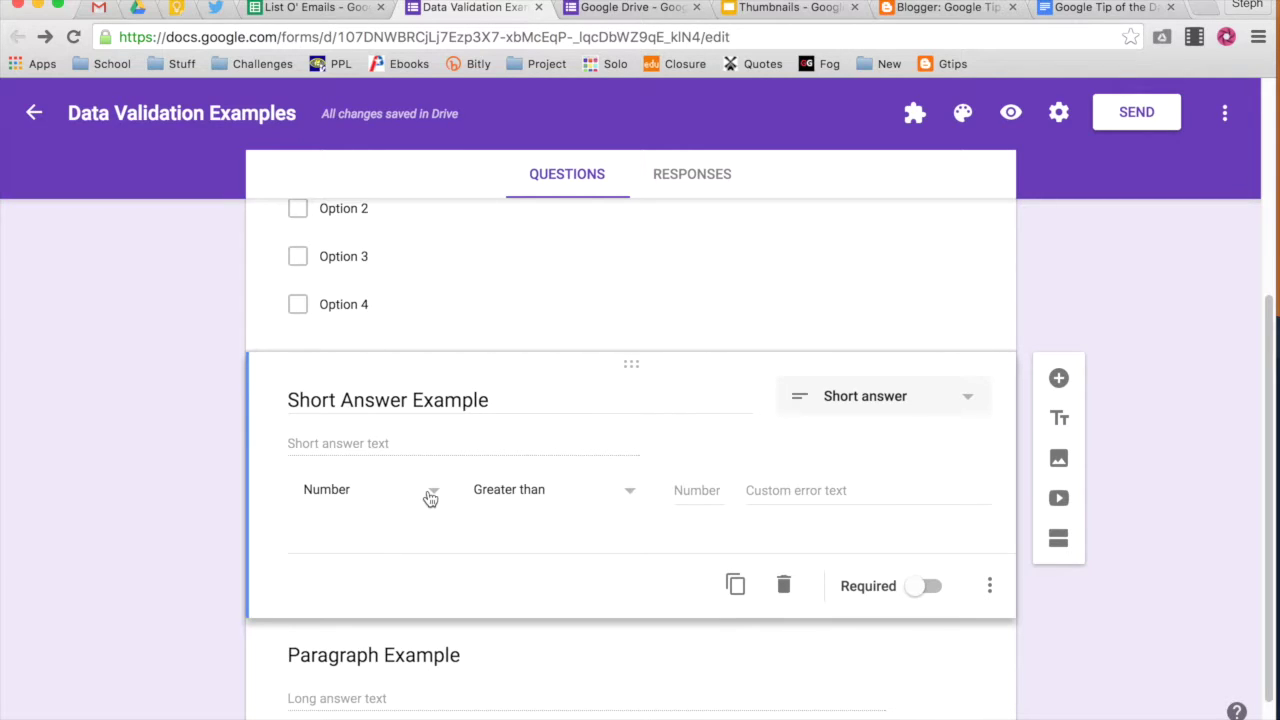
- Review the available comparison conditions for the number rule of the Short Answer Example question
{"action": "left_click", "coordinate": [496, 495]}
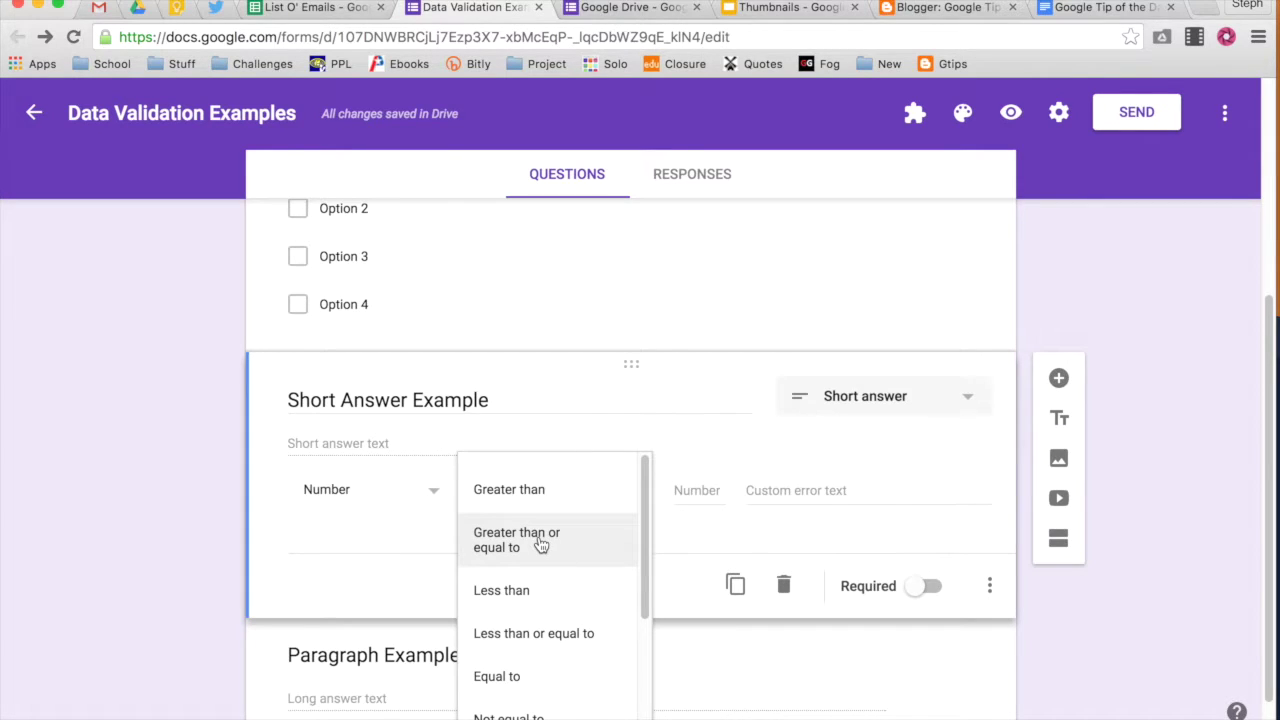
{"action": "scroll", "coordinate": [540, 540], "scroll_direction": "down", "scroll_amount": 4}
{"action": "scroll", "coordinate": [540, 545], "scroll_direction": "down", "scroll_amount": 2}
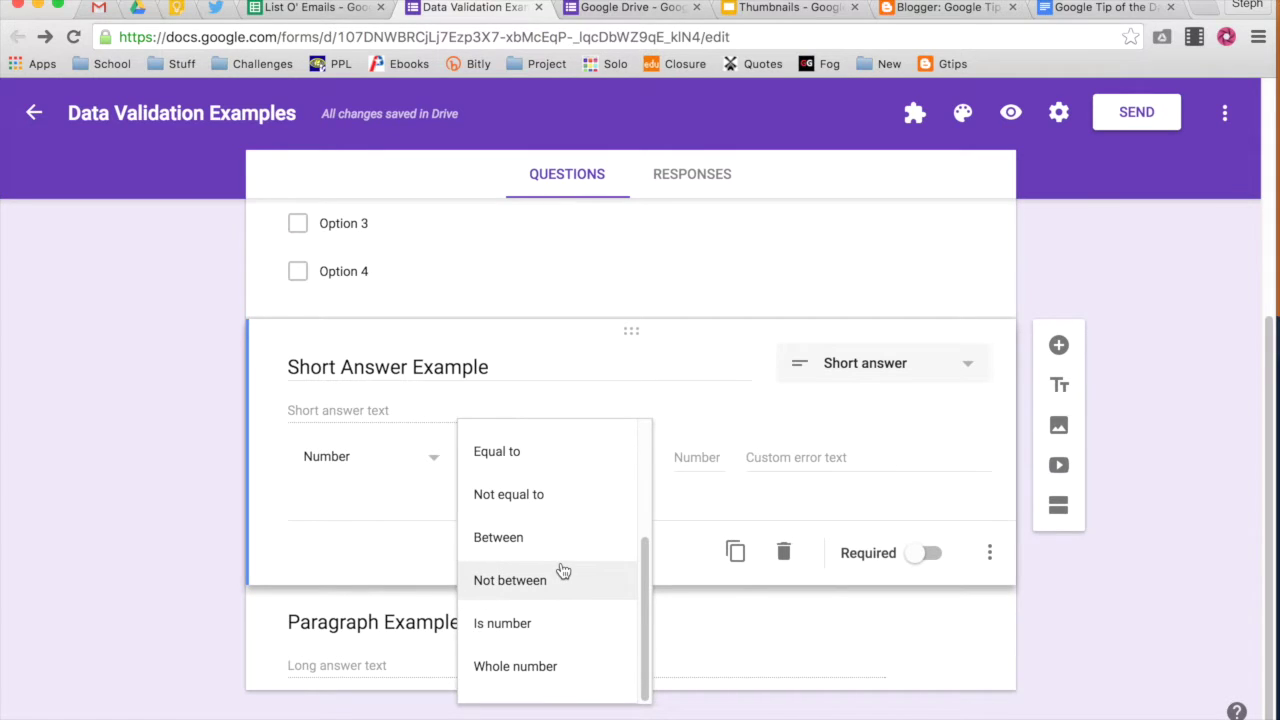
{"action": "scroll", "coordinate": [563, 570], "scroll_direction": "up", "scroll_amount": 3}
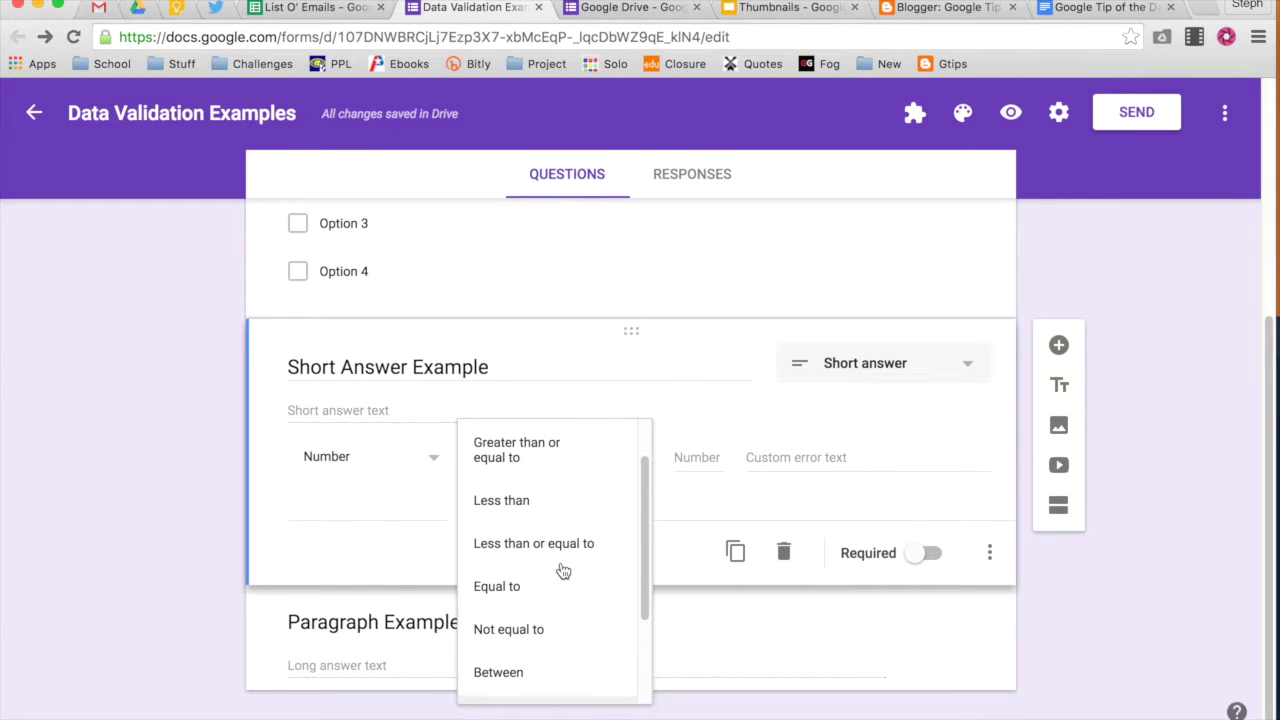
{"action": "scroll", "coordinate": [563, 570], "scroll_direction": "down", "scroll_amount": 3}
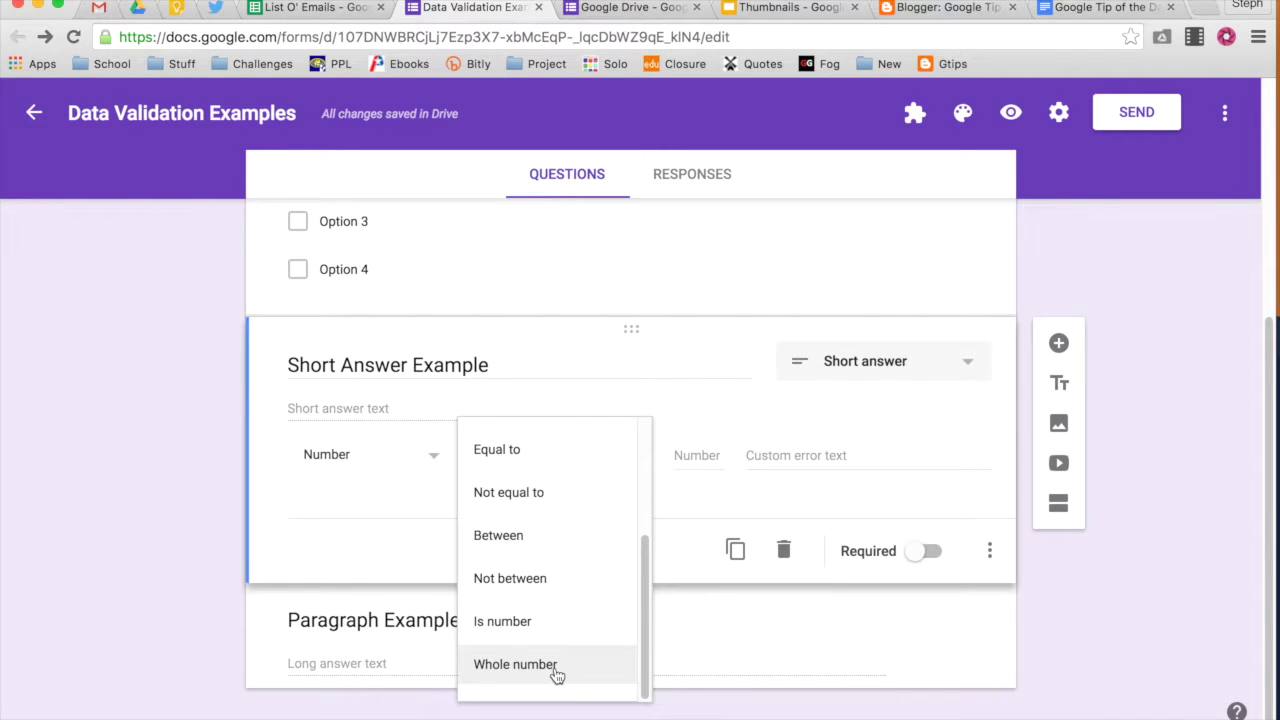
{"action": "scroll", "coordinate": [557, 676], "scroll_direction": "up", "scroll_amount": 4}
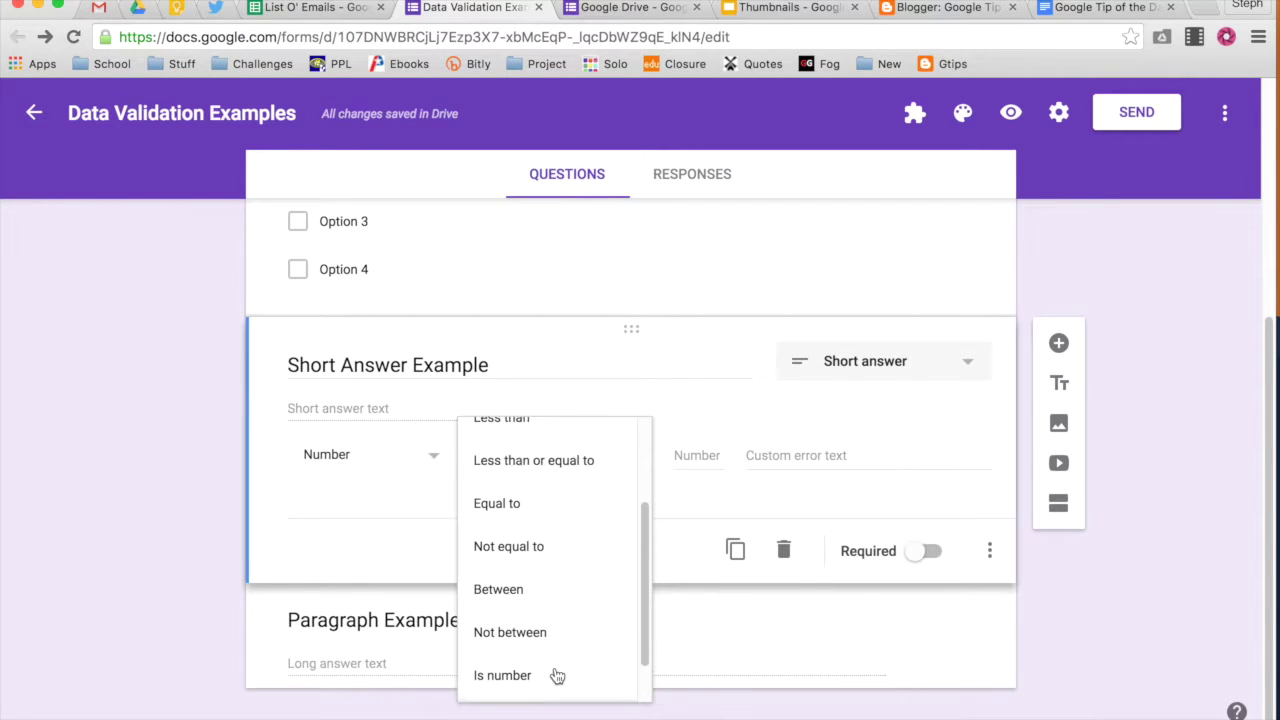
{"action": "scroll", "coordinate": [557, 676], "scroll_direction": "up", "scroll_amount": 2}
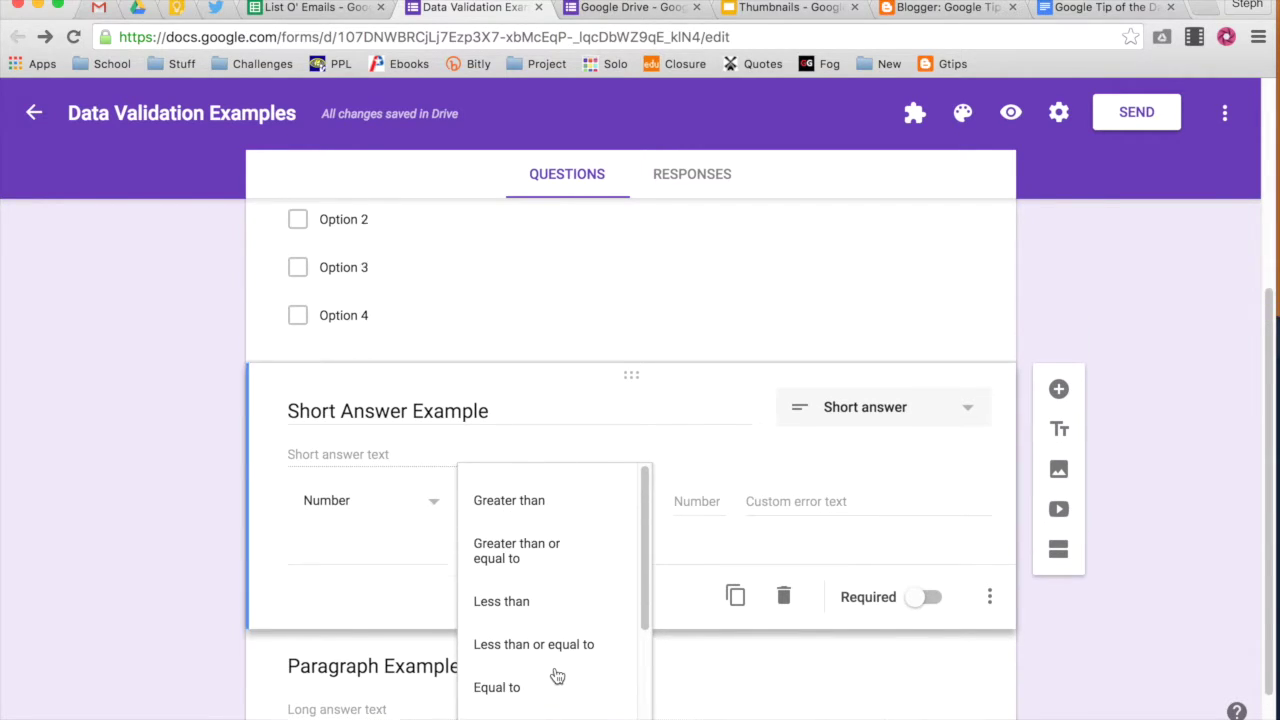
{"action": "left_click", "coordinate": [678, 520]}
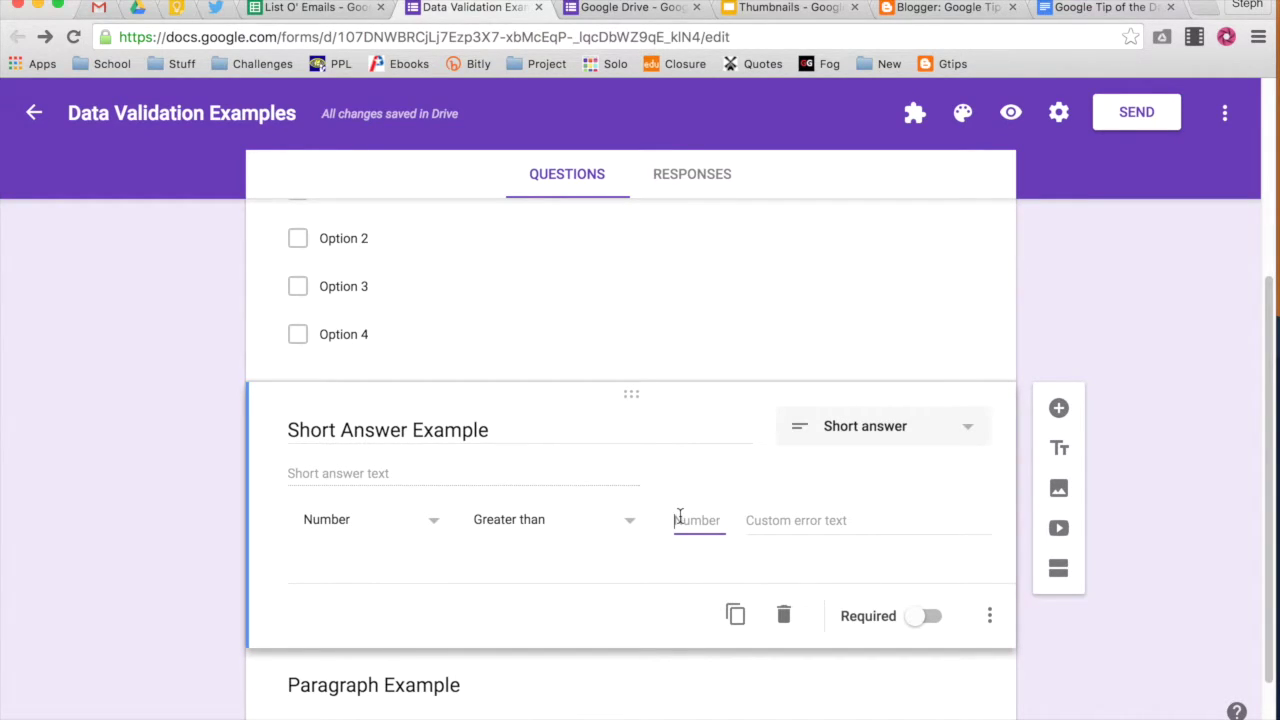
- Set the Short Answer Example rule to a number greater than 5, with the error text "Please add a number greater than 5"
{"action": "left_click", "coordinate": [776, 521]}
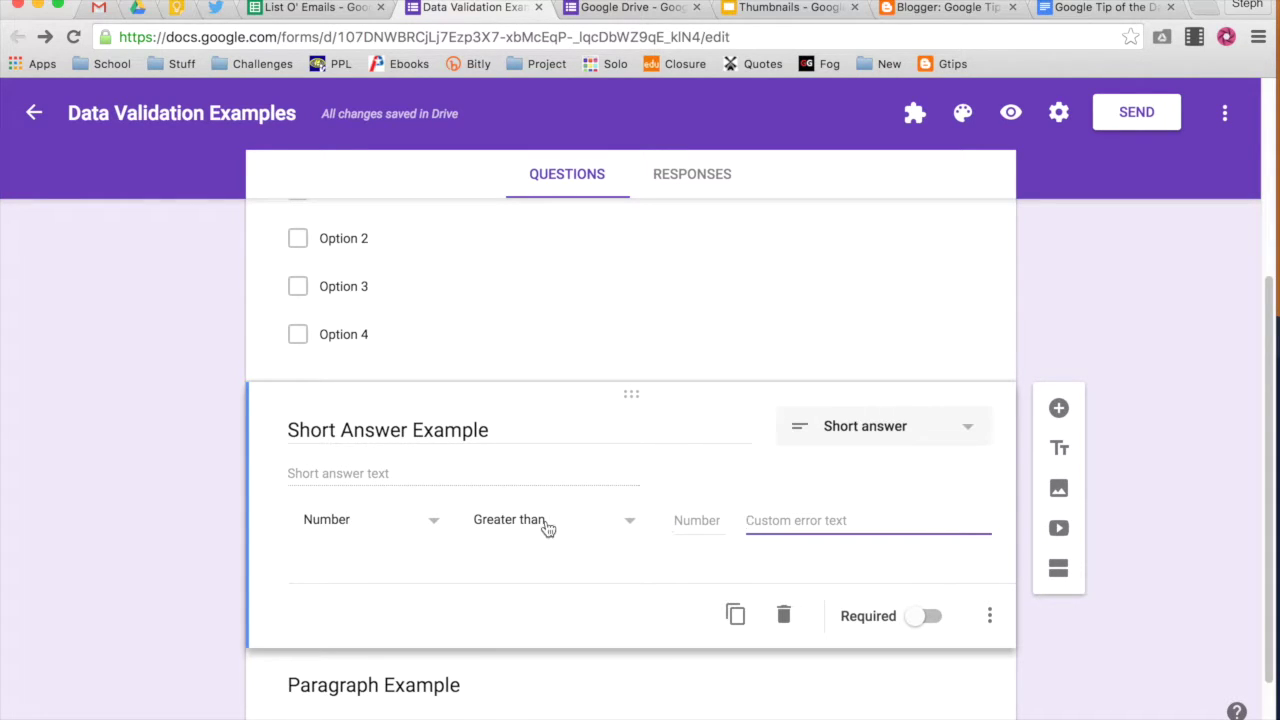
{"action": "left_click", "coordinate": [686, 520]}
{"action": "type", "text": "5"}
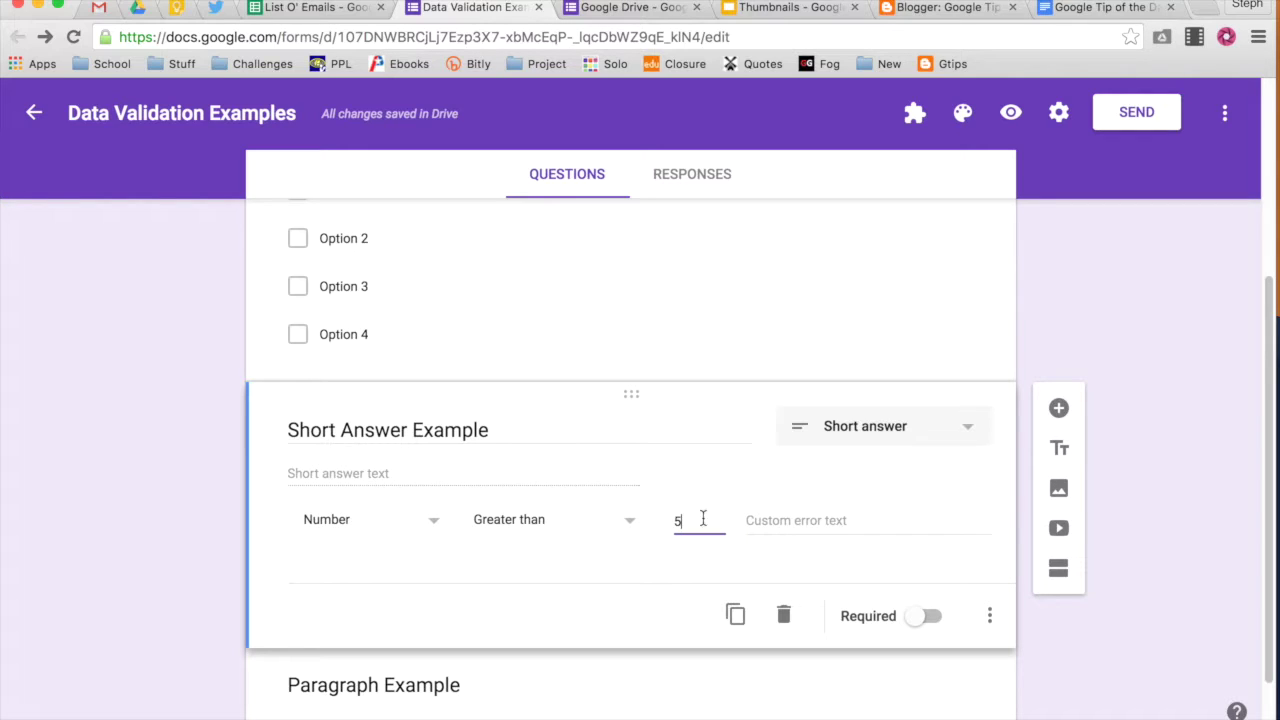
{"action": "left_click", "coordinate": [772, 522]}
{"action": "type", "text": "Please"}
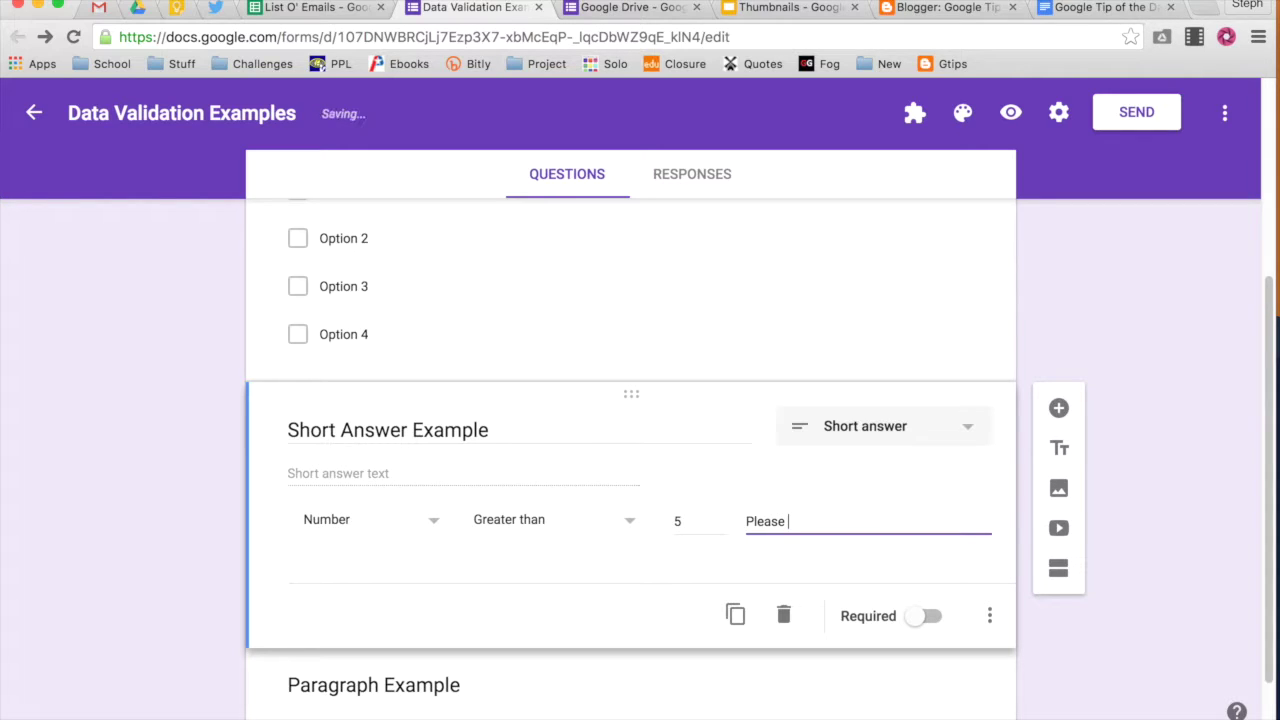
{"action": "type", "text": " add a number greater than "}
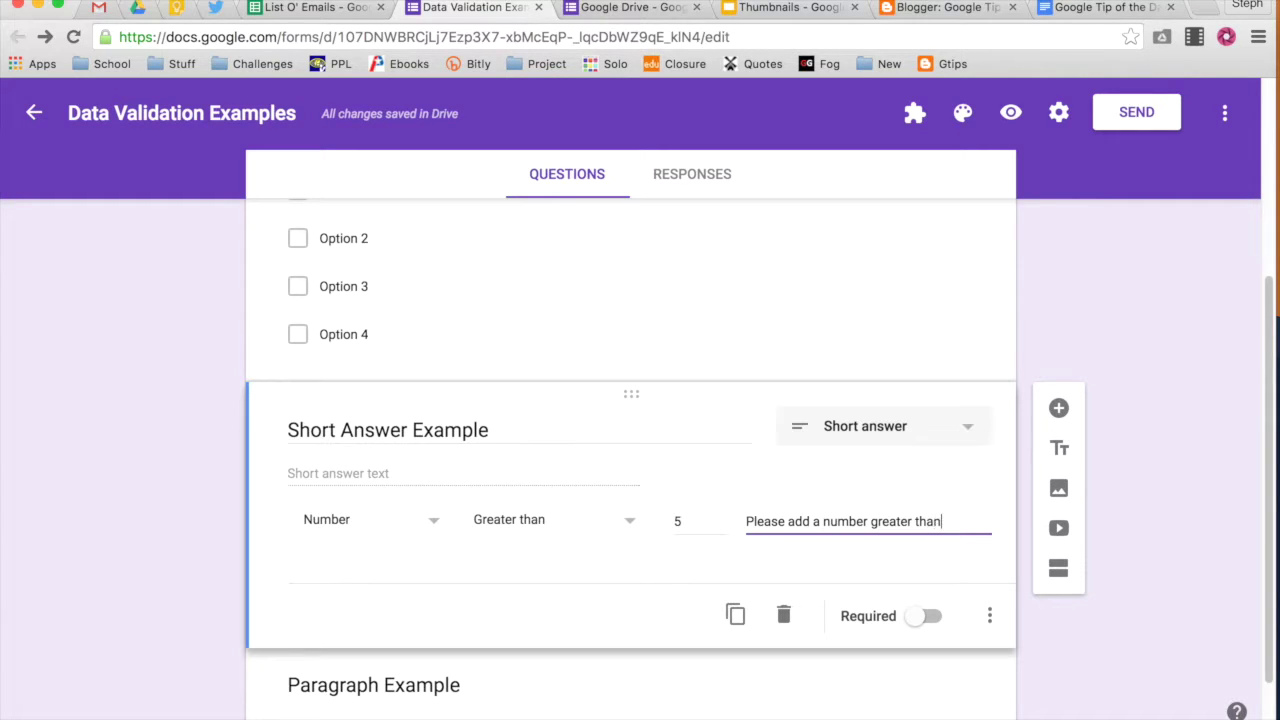
{"action": "type", "text": "5"}
- Change the Short Answer Example validation to the Text type with the Email address condition
{"action": "scroll", "coordinate": [520, 495], "scroll_direction": "down", "scroll_amount": 1}
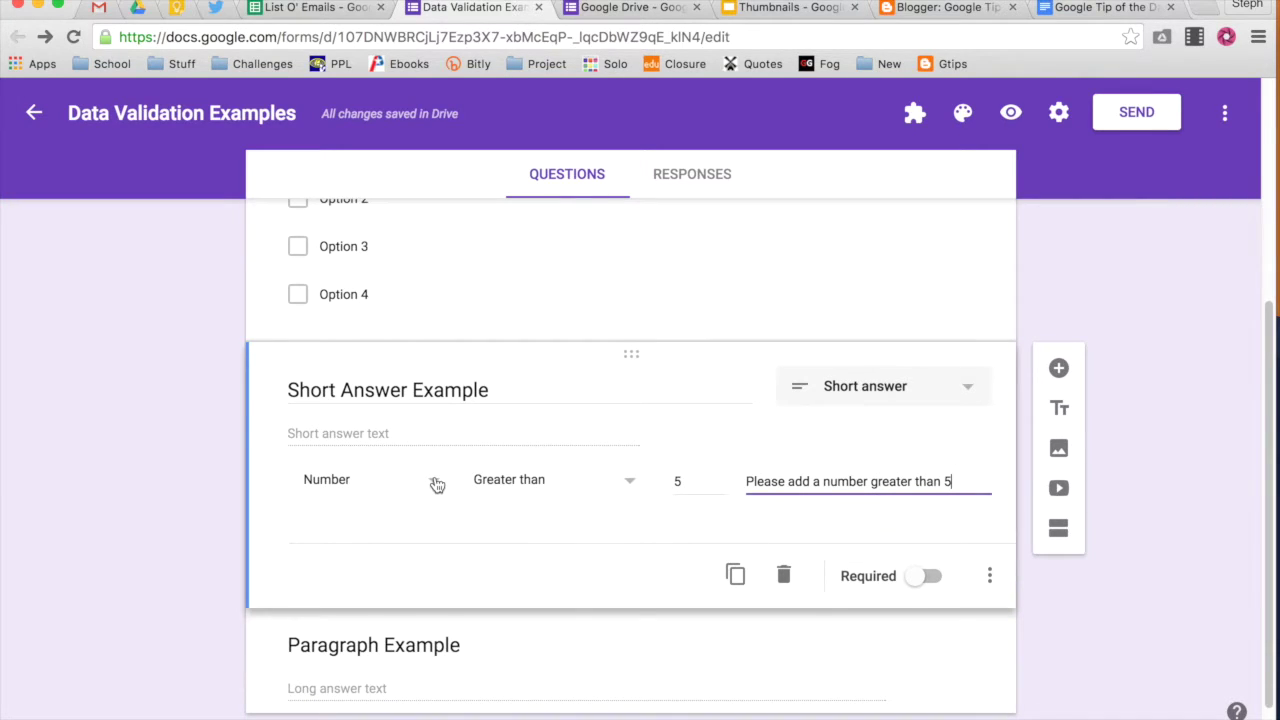
{"action": "left_click", "coordinate": [437, 484]}
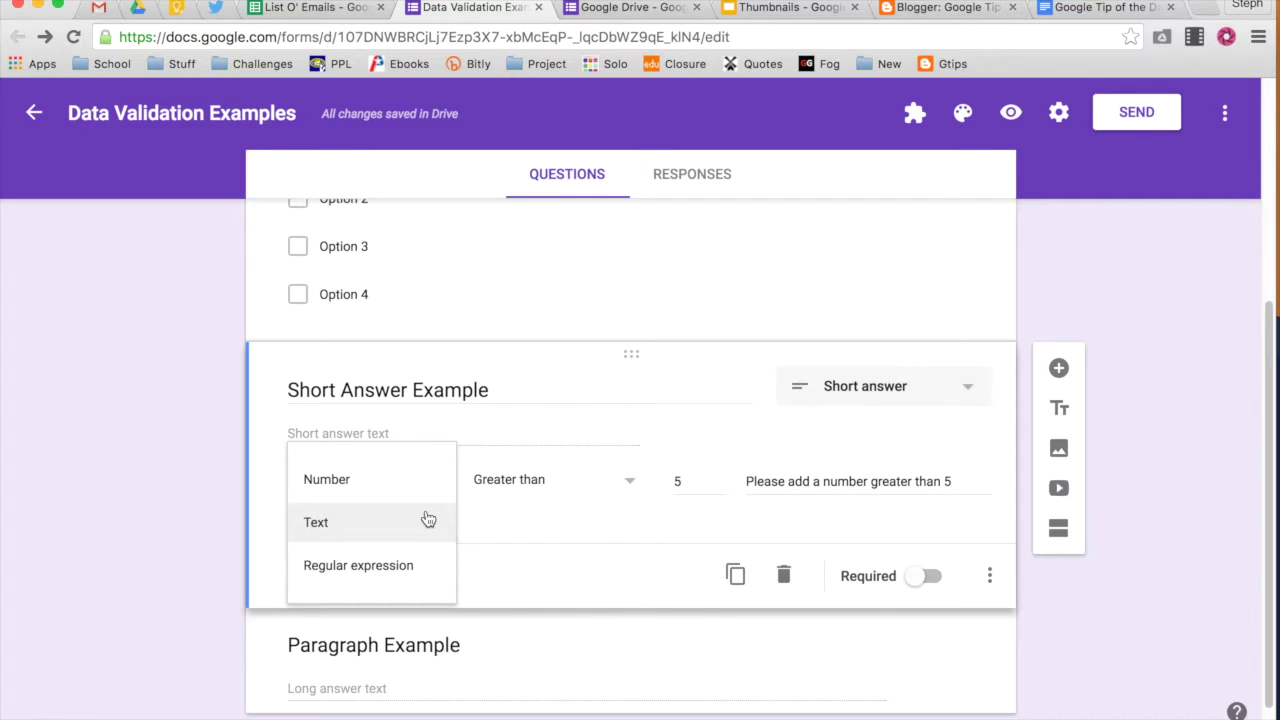
{"action": "left_click", "coordinate": [427, 518]}
{"action": "left_click", "coordinate": [558, 484]}
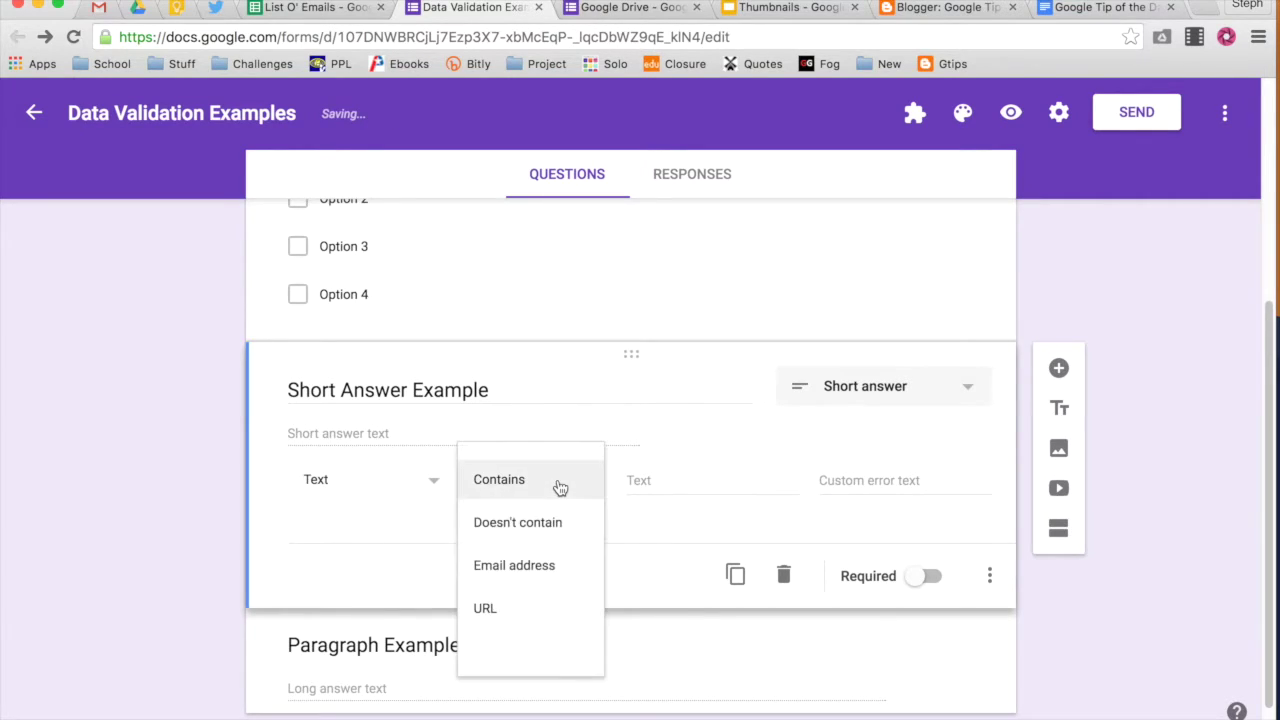
{"action": "left_click", "coordinate": [554, 586]}
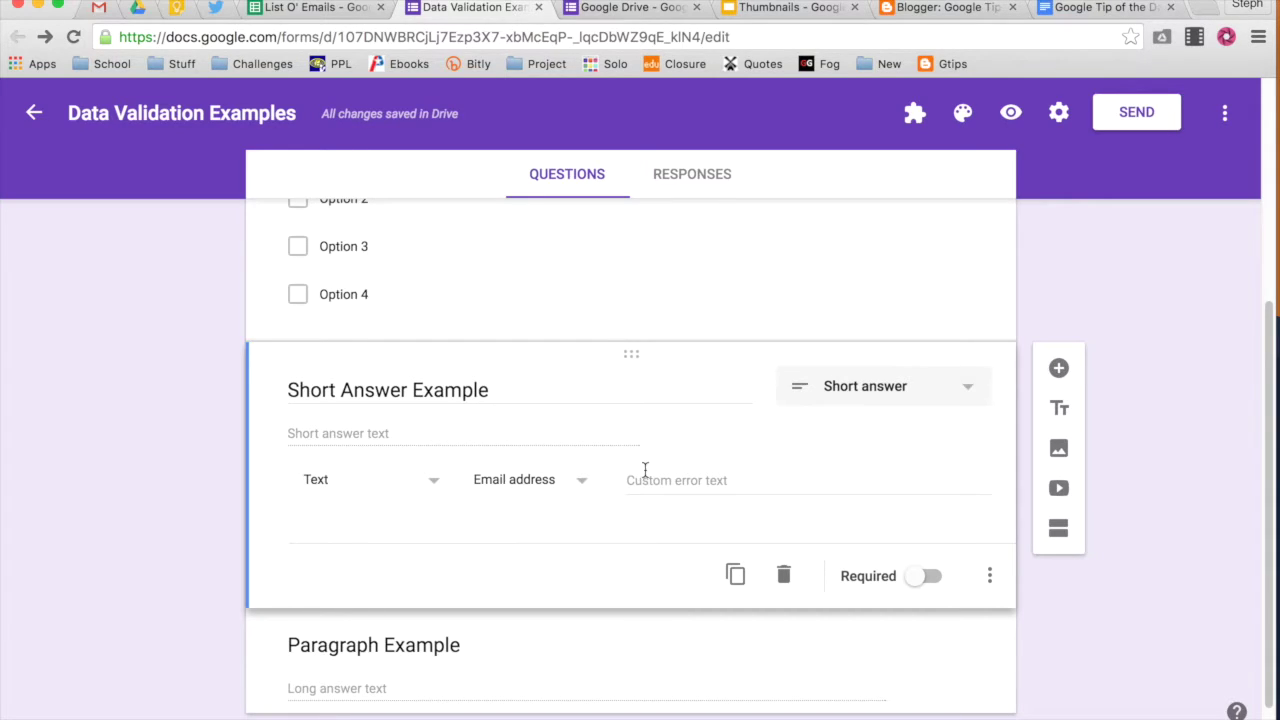
{"action": "left_click", "coordinate": [580, 483]}
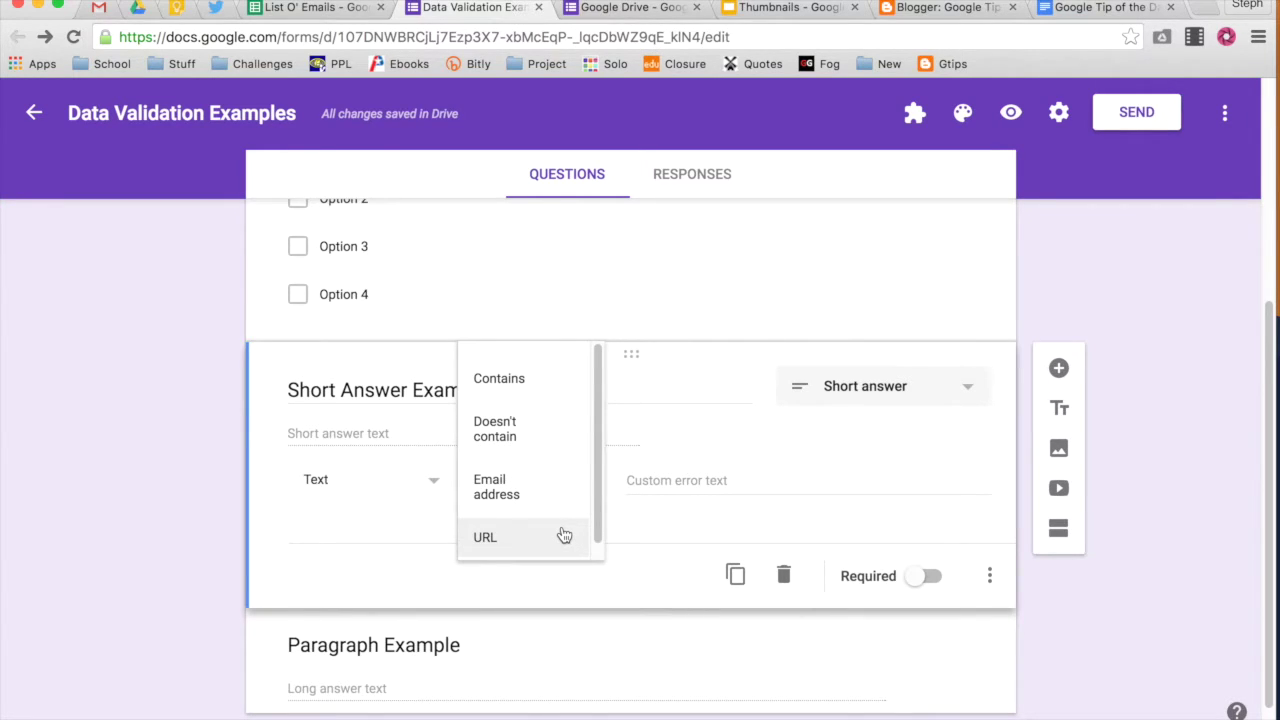
{"action": "scroll", "coordinate": [563, 536], "scroll_direction": "up", "scroll_amount": 1}
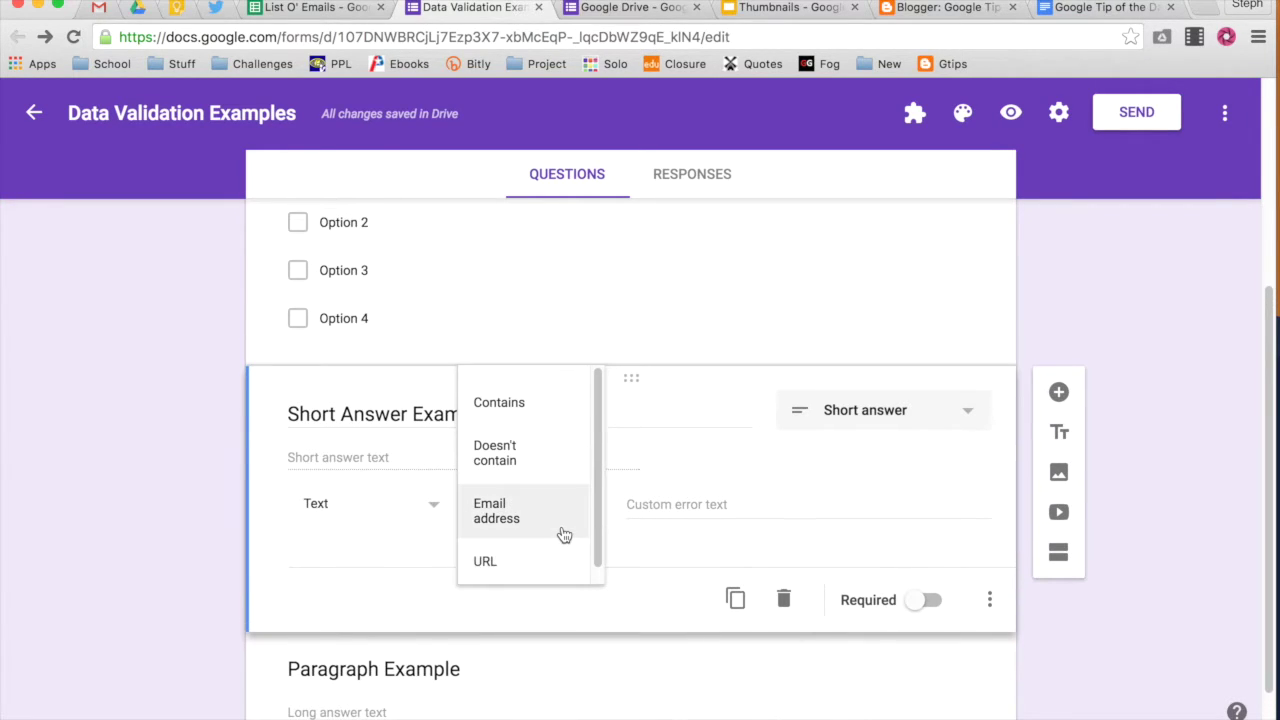
{"action": "left_click", "coordinate": [718, 490]}
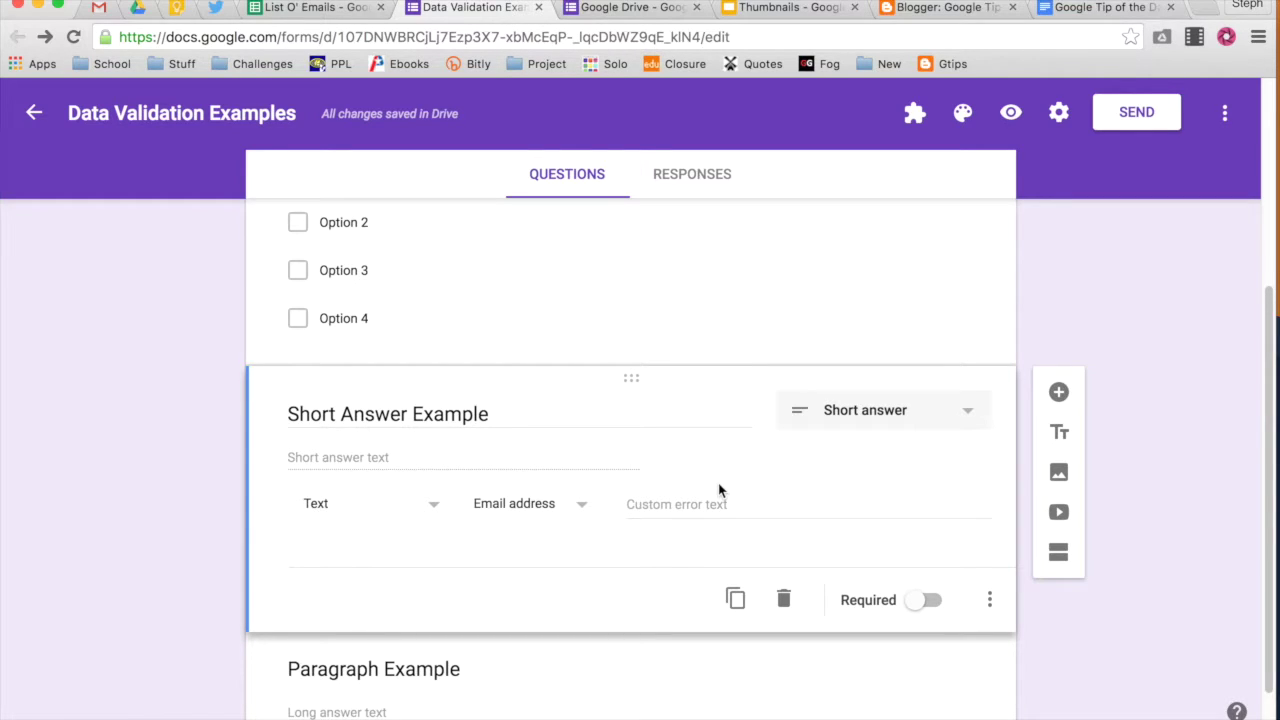
{"action": "scroll", "coordinate": [718, 490], "scroll_direction": "down", "scroll_amount": 2}
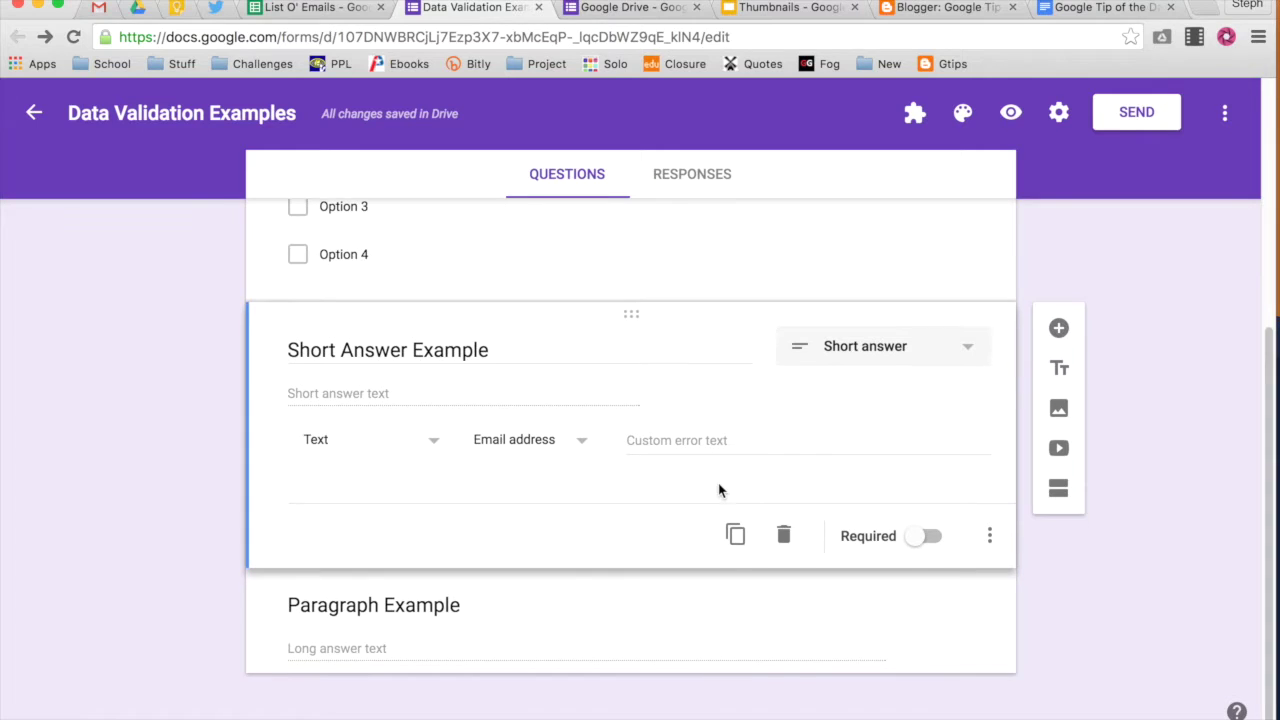
- Turn on data validation for the Paragraph Example question
{"action": "left_click", "coordinate": [557, 614]}
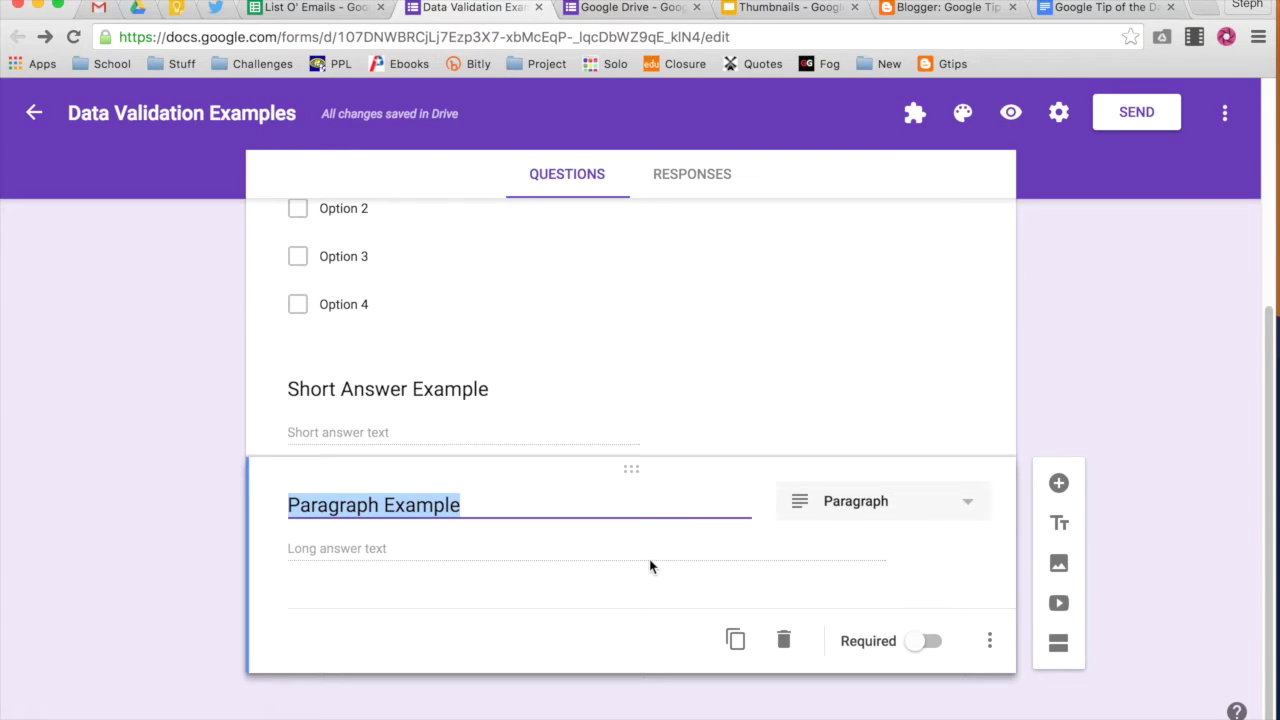
{"action": "left_click", "coordinate": [989, 641]}
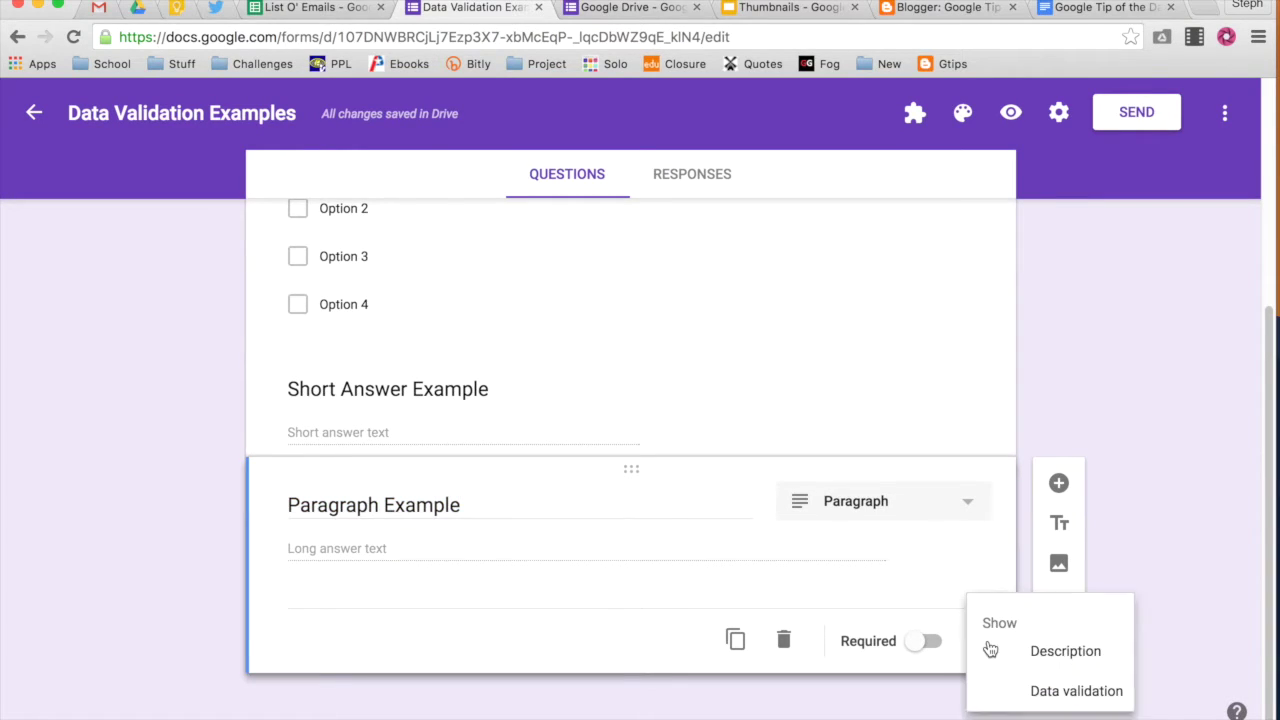
{"action": "left_click", "coordinate": [1012, 682]}
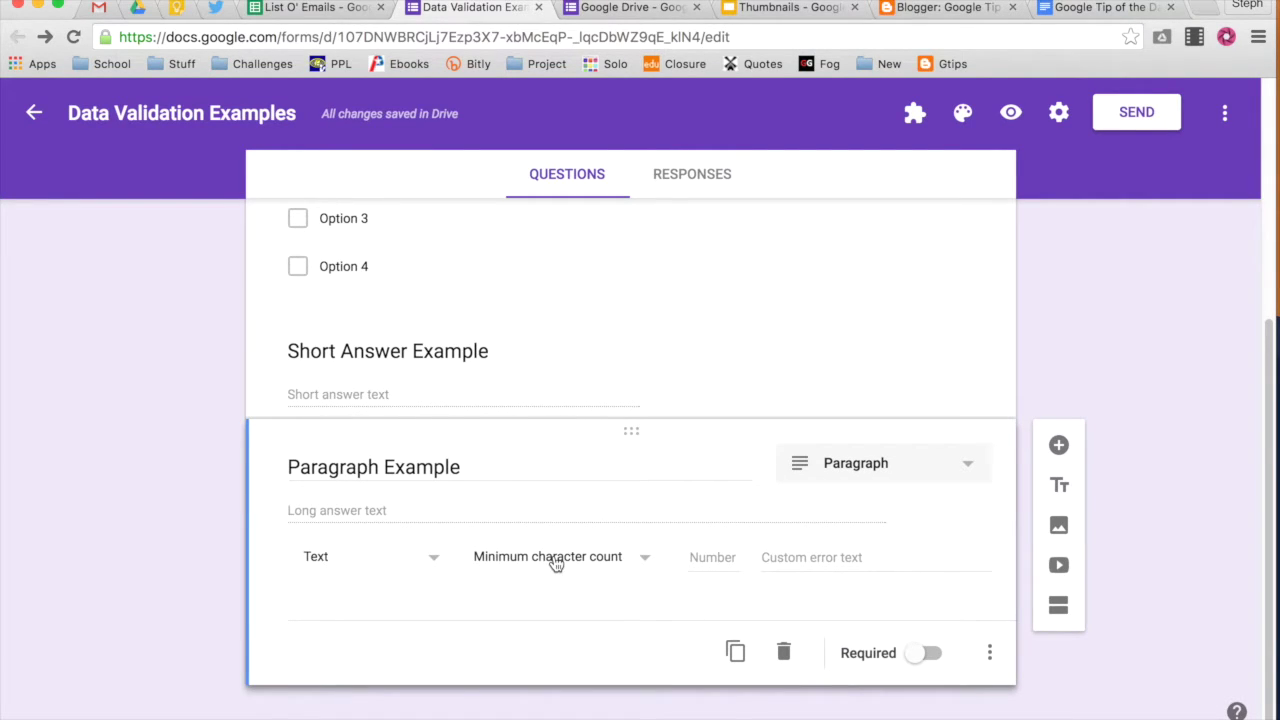
- Set the Paragraph Example text rule to a maximum character count of 140
{"action": "left_click", "coordinate": [552, 562]}
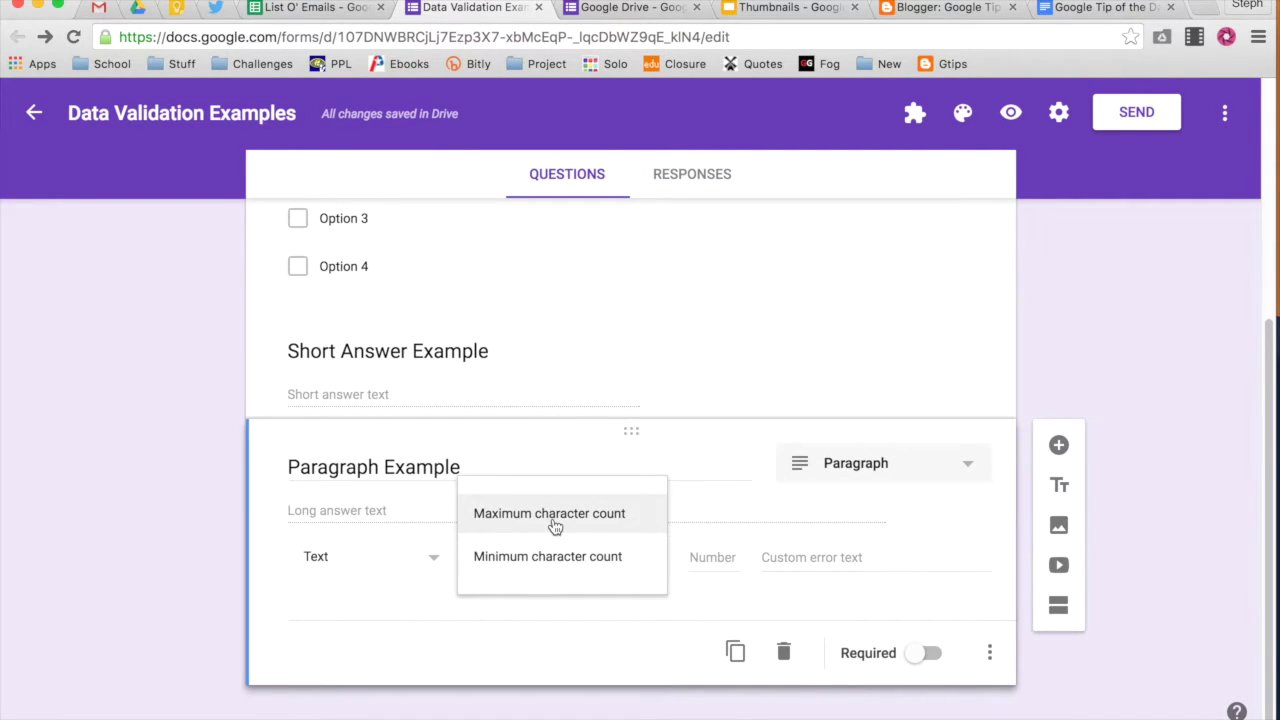
{"action": "left_click", "coordinate": [555, 525]}
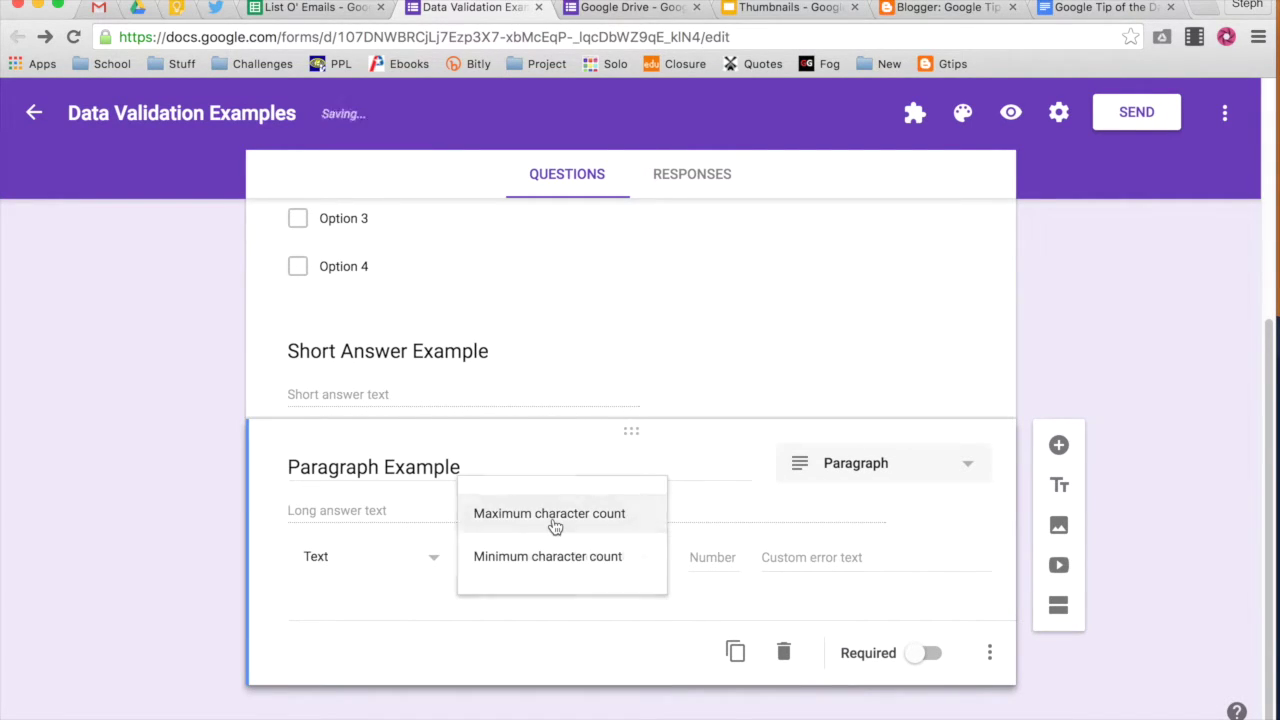
{"action": "left_click", "coordinate": [712, 565]}
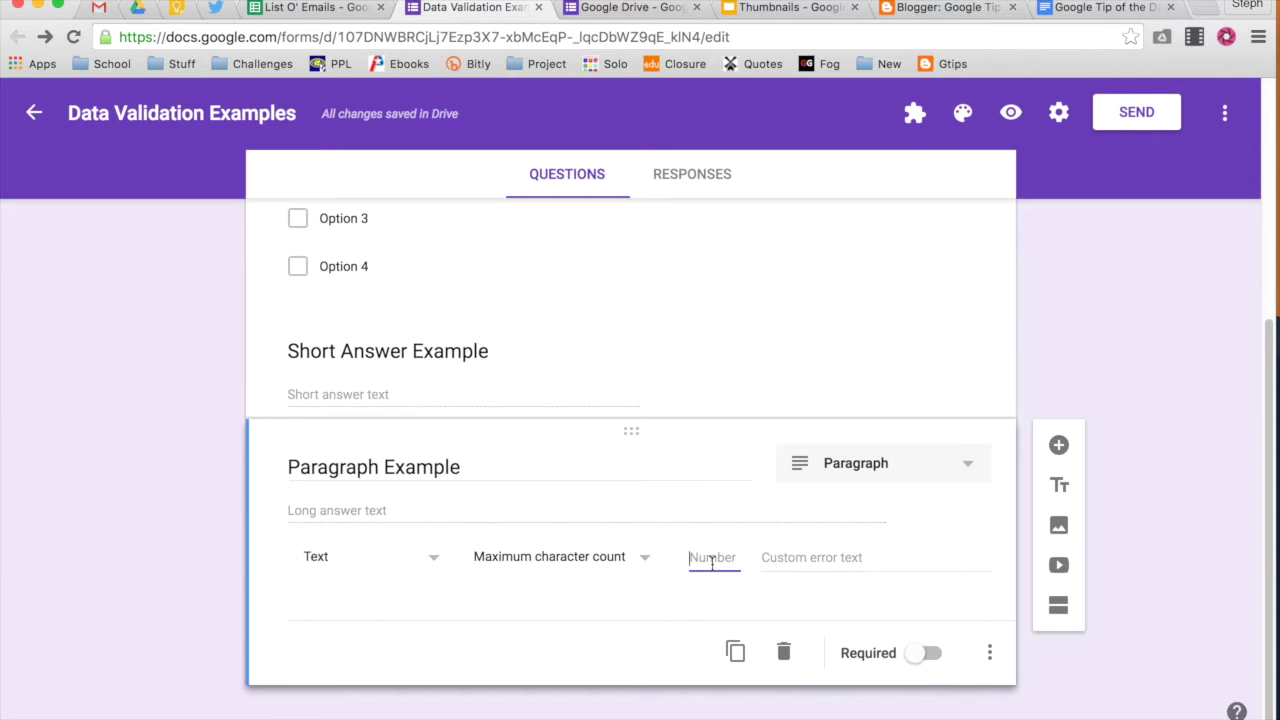
{"action": "type", "text": "140"}
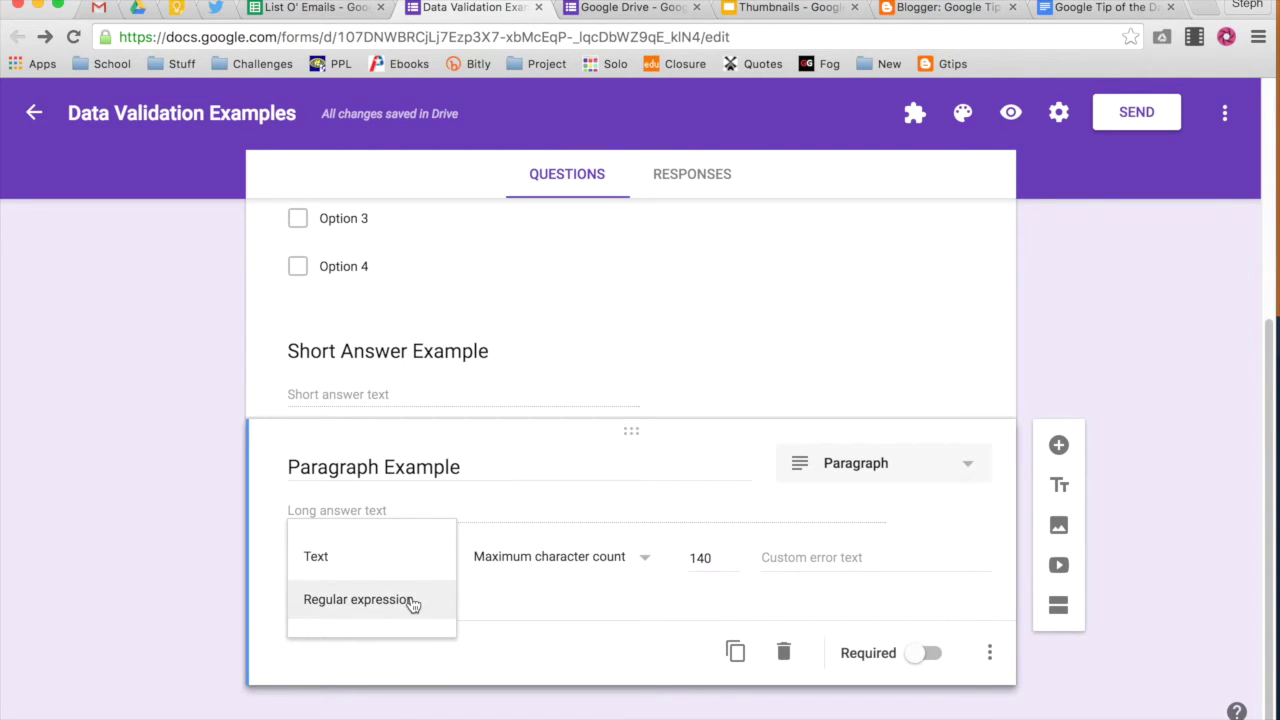
- Change the Paragraph Example validation to the Regular expression type with the Doesn't contain condition
{"action": "left_click", "coordinate": [412, 600]}
{"action": "left_click", "coordinate": [522, 562]}
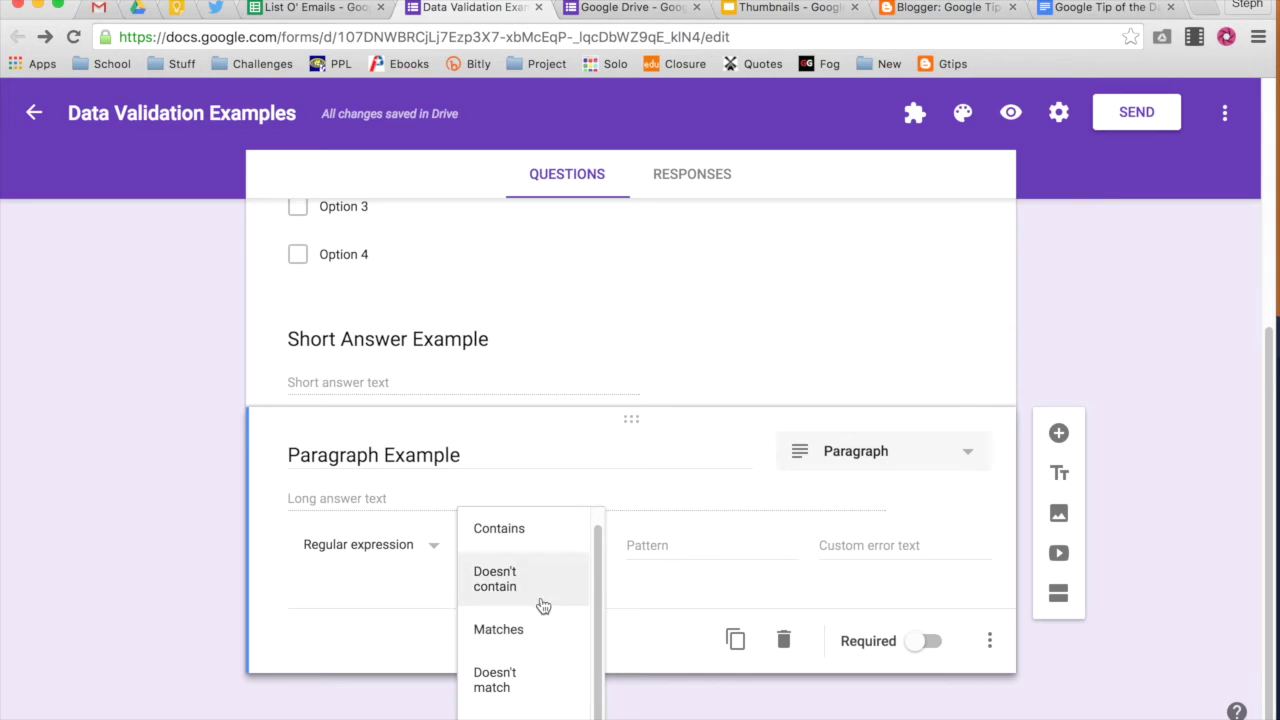
{"action": "left_click", "coordinate": [540, 591]}
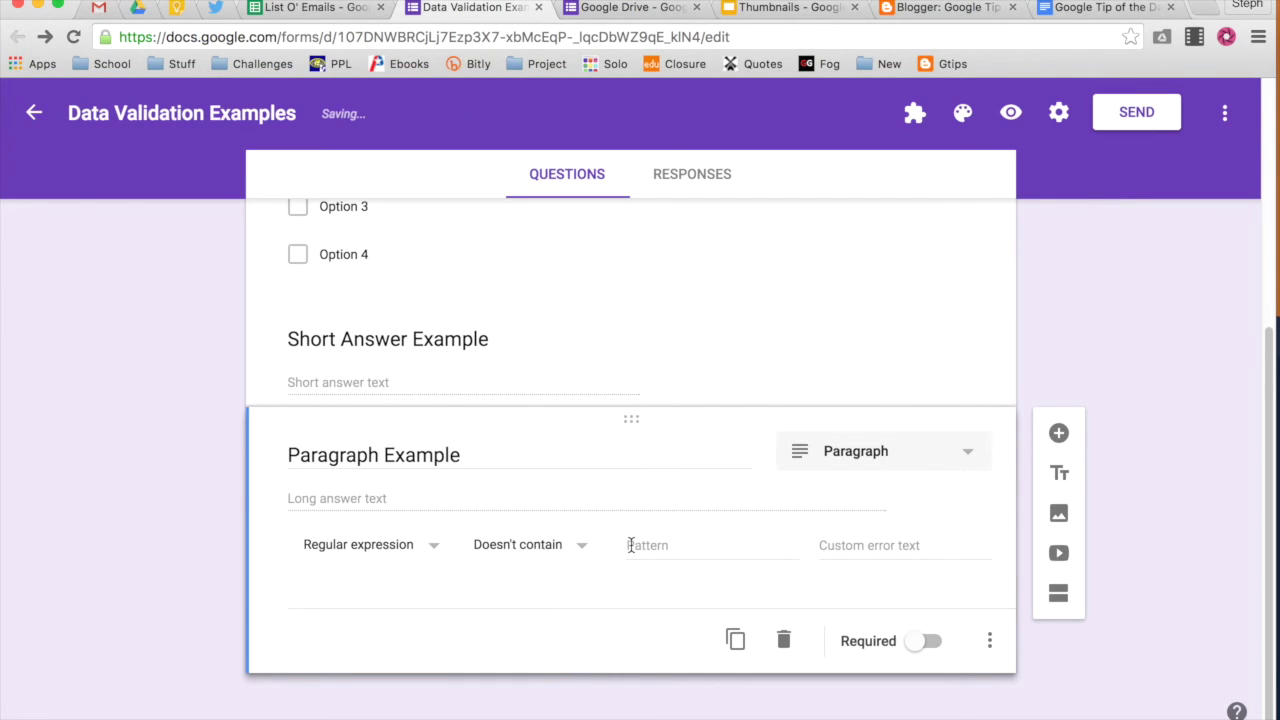
{"action": "scroll", "coordinate": [631, 545], "scroll_direction": "up", "scroll_amount": 5}
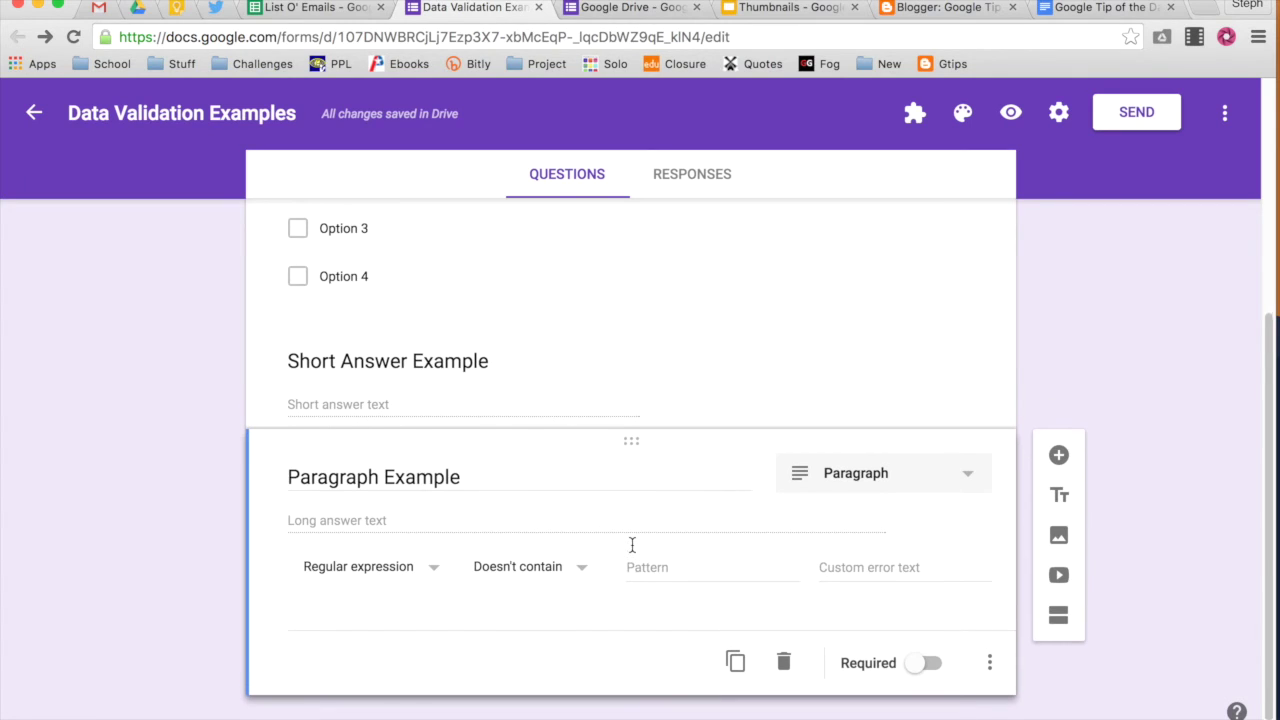
{"action": "scroll", "coordinate": [632, 546], "scroll_direction": "up", "scroll_amount": 3}
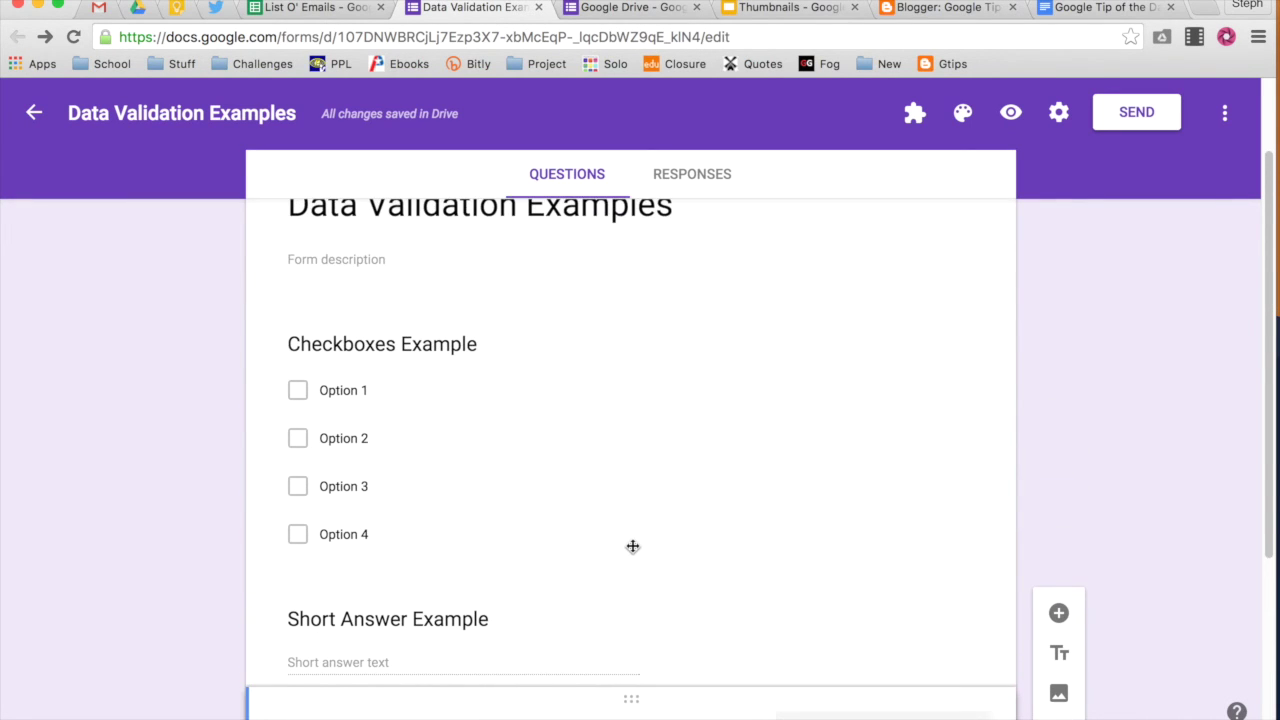